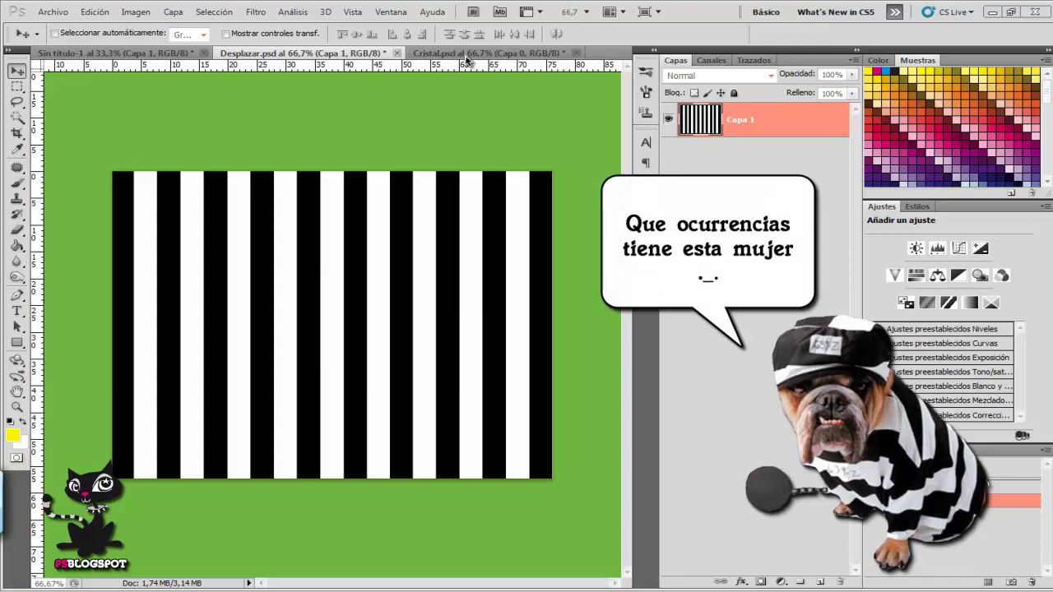
Flip between the Cristal.psd and Desplazar.psd stripe maps, then return to the untitled portrait document
{"action": "left_click", "coordinate": [467, 54]}
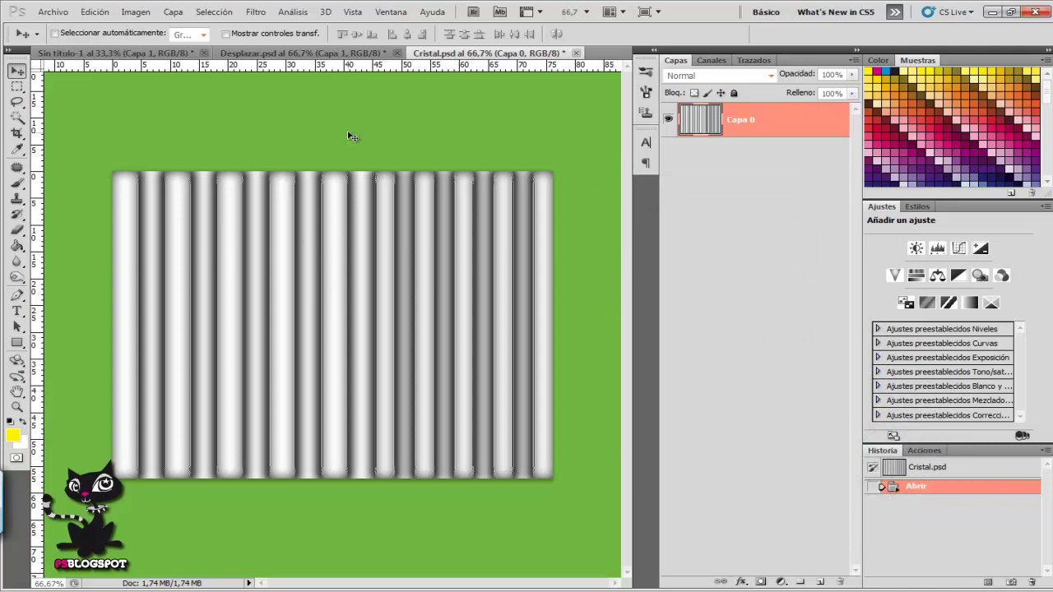
{"action": "left_click", "coordinate": [366, 55]}
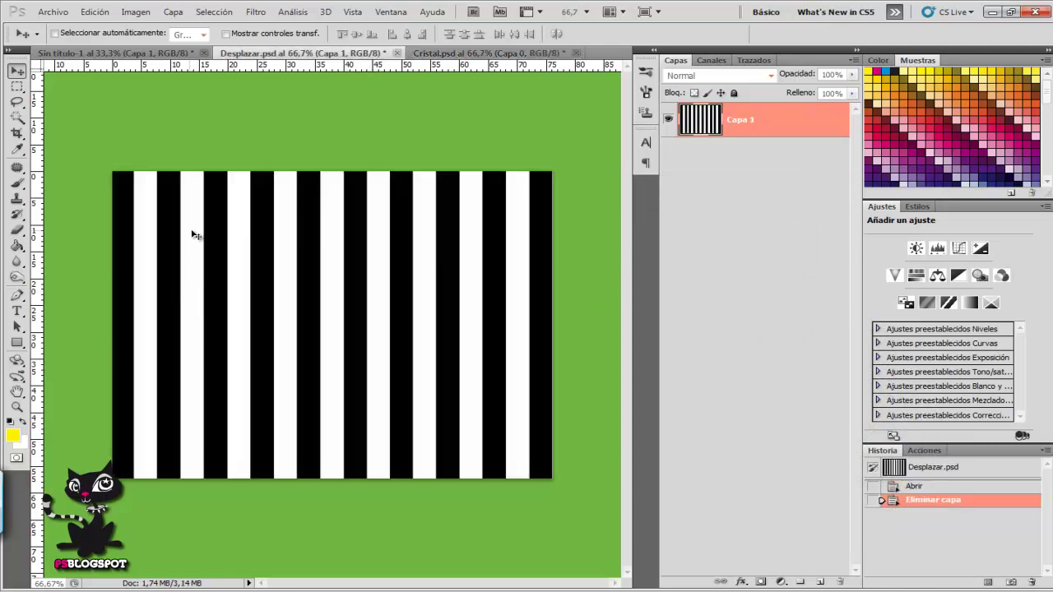
{"action": "left_click", "coordinate": [508, 54]}
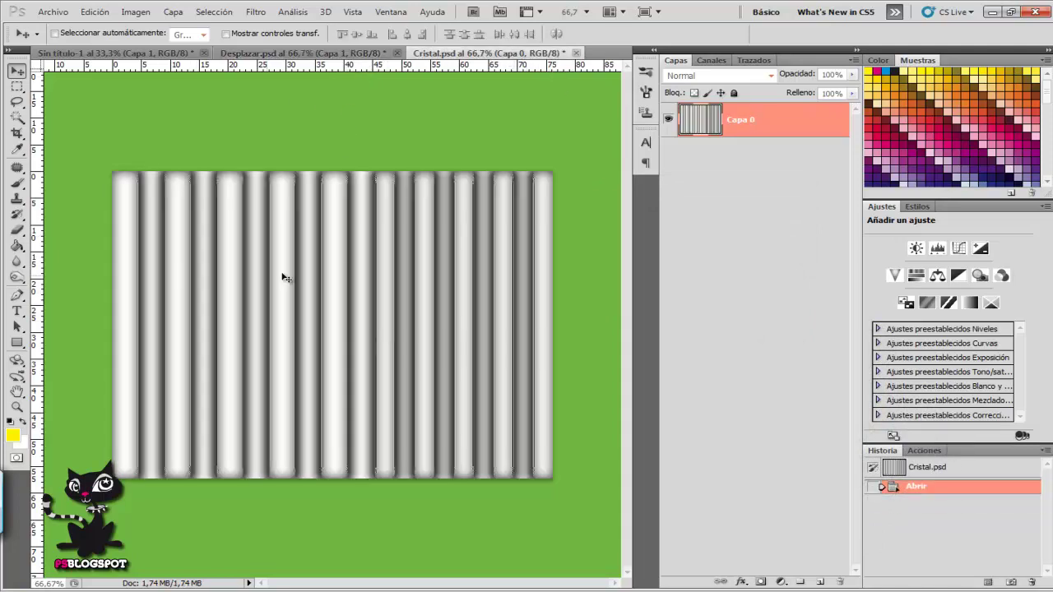
{"action": "left_click", "coordinate": [306, 55]}
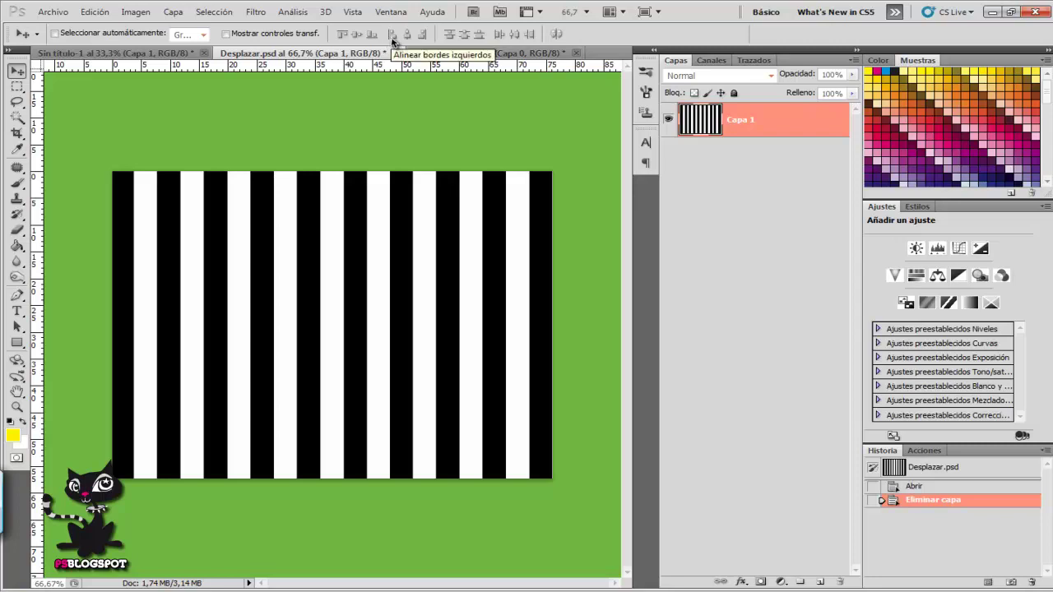
{"action": "left_click", "coordinate": [153, 56]}
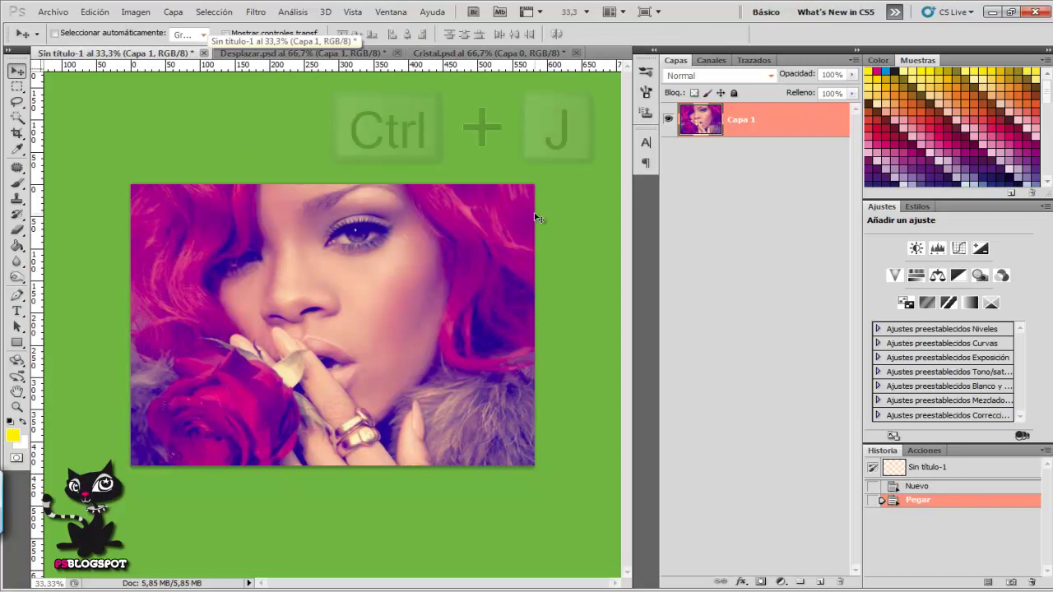
Duplicate the portrait layer, hide Capa 1, and name the copies Desplazar and Cristal
{"action": "key", "text": "ctrl+j"}
{"action": "key", "text": "ctrl+j"}
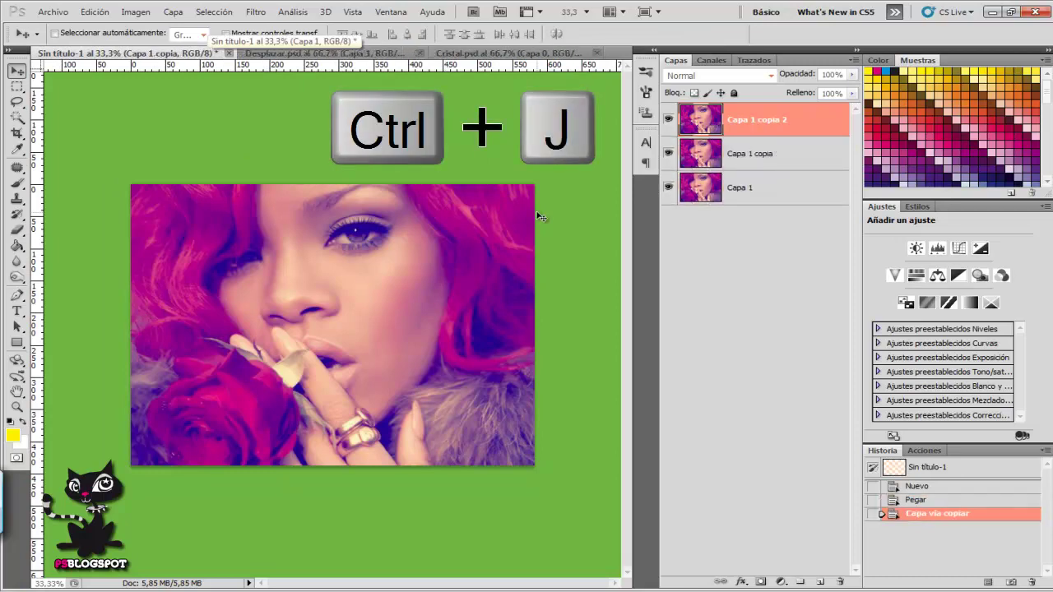
{"action": "left_click", "coordinate": [668, 187]}
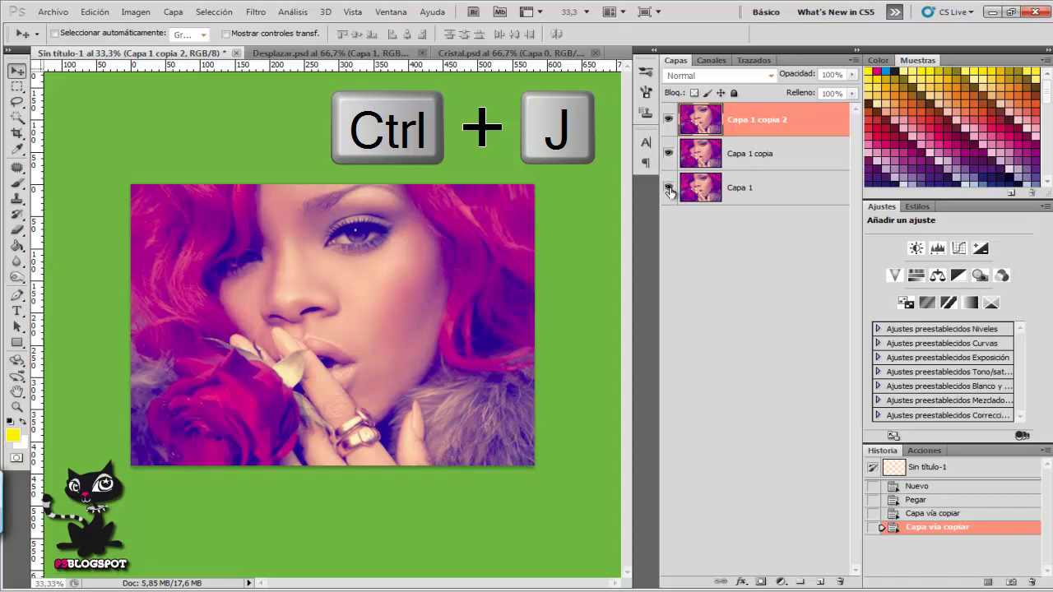
{"action": "double_click", "coordinate": [748, 153]}
{"action": "type", "text": "Desplazar"}
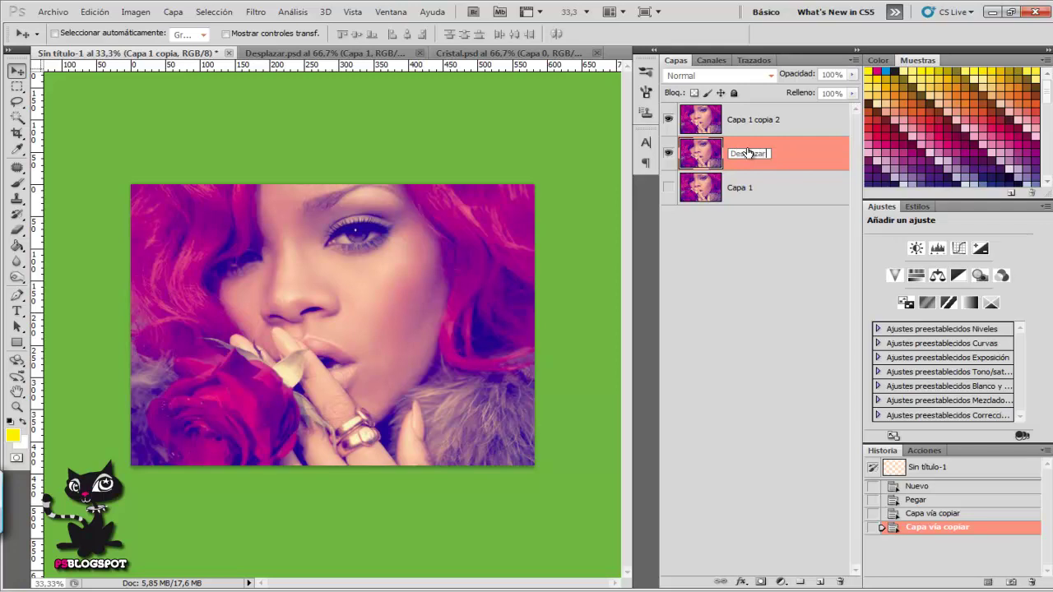
{"action": "key", "text": "Return"}
{"action": "double_click", "coordinate": [754, 121]}
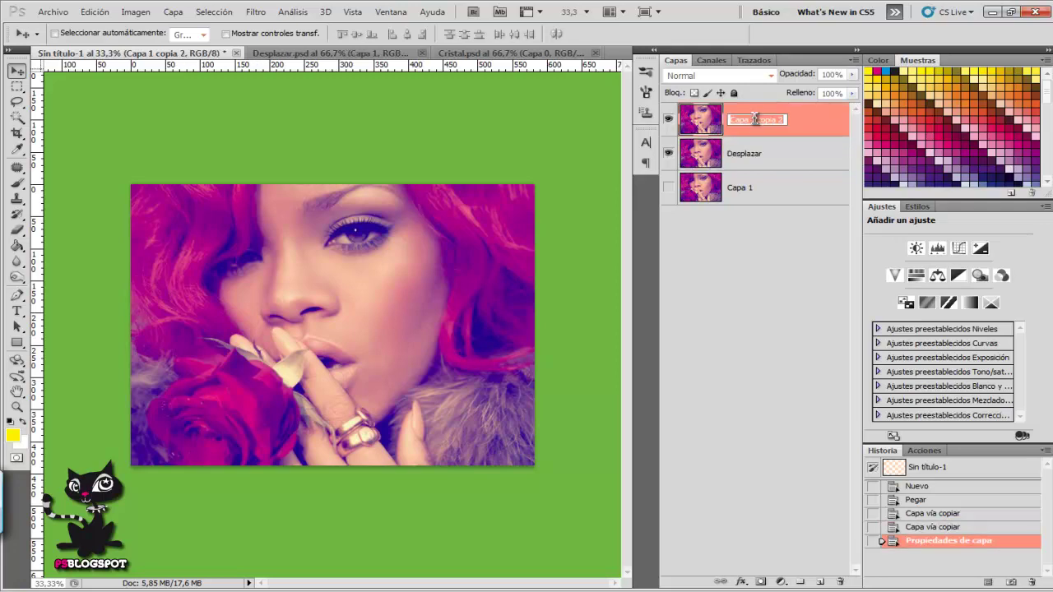
{"action": "type", "text": "Cristal"}
{"action": "key", "text": "Return"}
Select the Desplazar layer and check the Desplazar.psd map before returning to the portrait
{"action": "left_click", "coordinate": [749, 158]}
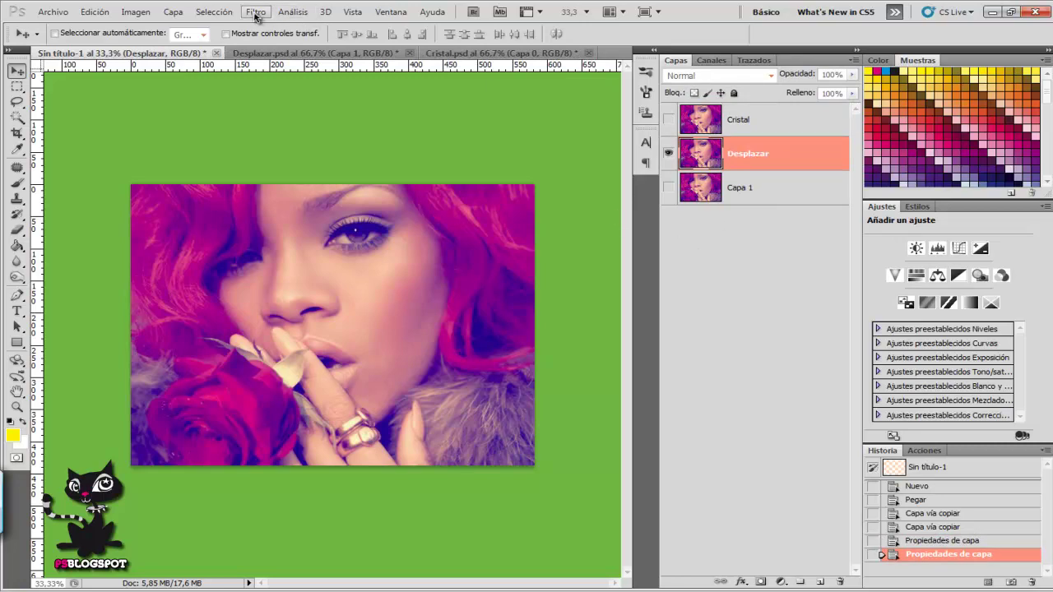
{"action": "left_click", "coordinate": [312, 53]}
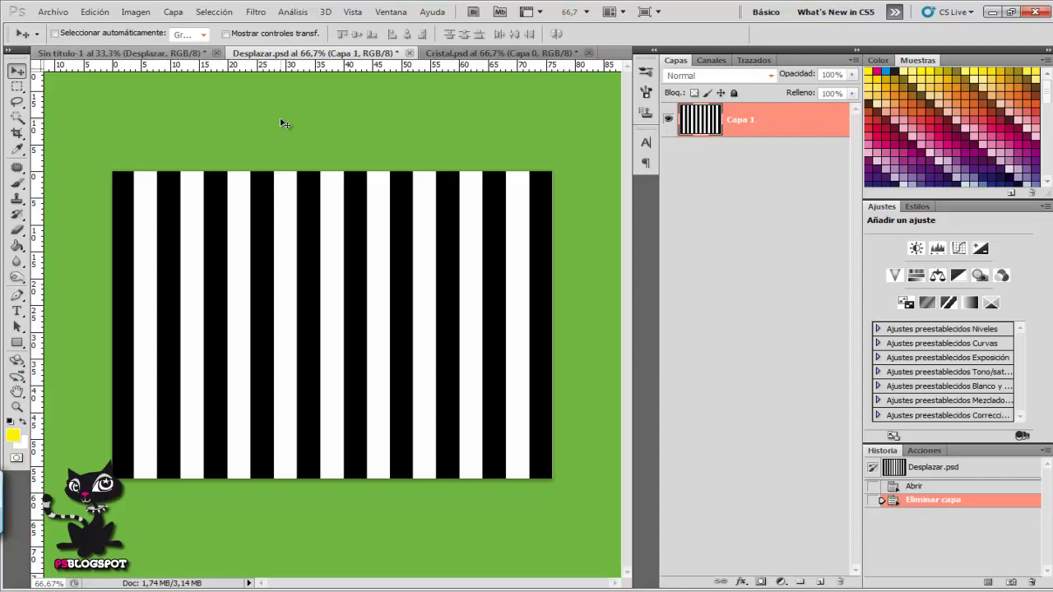
{"action": "left_click", "coordinate": [187, 54]}
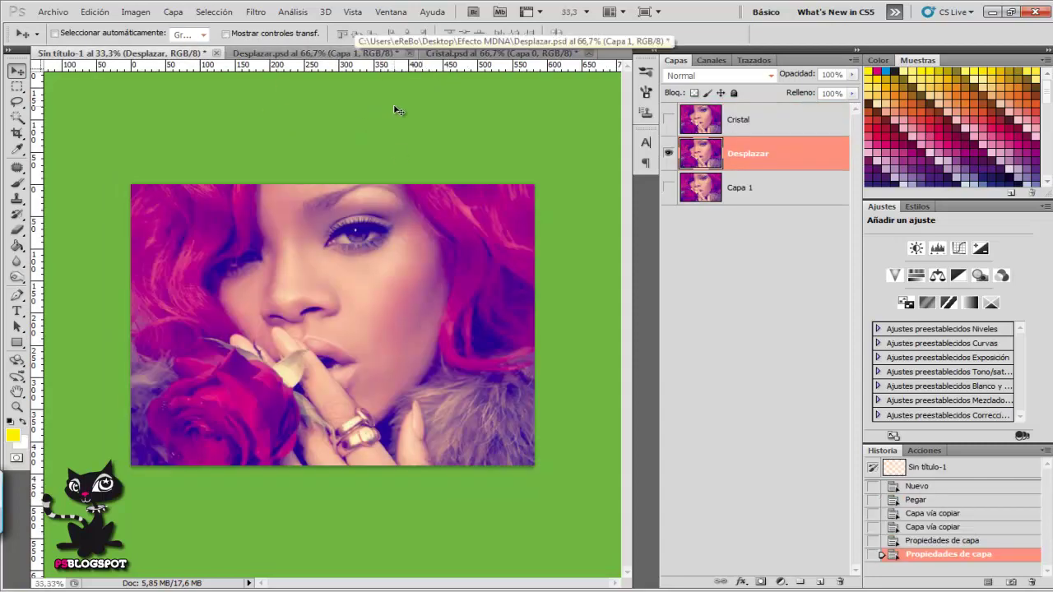
{"action": "left_click", "coordinate": [258, 13]}
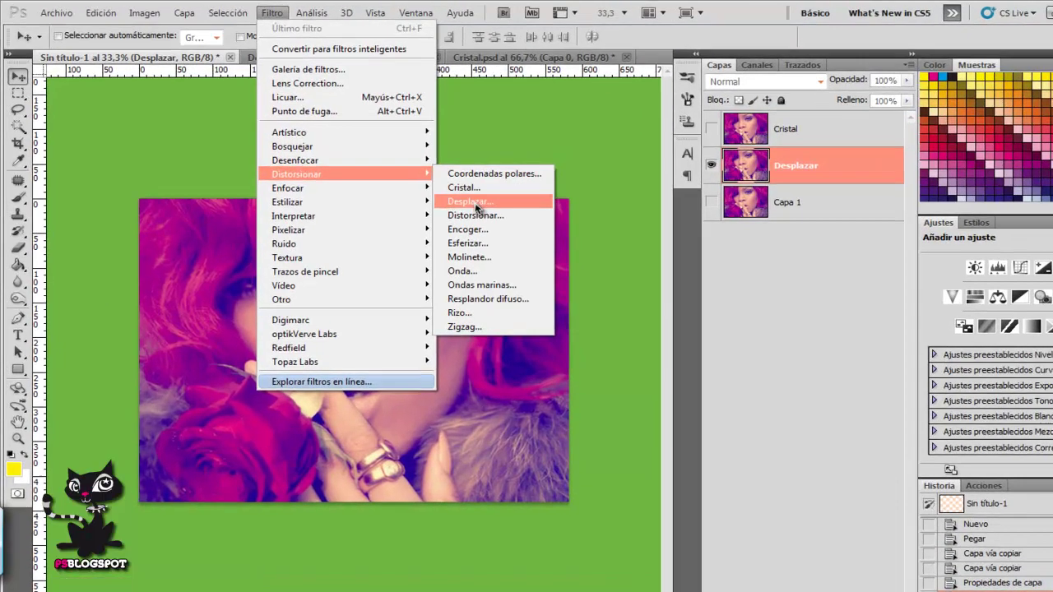
Apply Desplazar with horizontal scale 10, vertical scale 0, and Desplazar.psd as the map
{"action": "left_click", "coordinate": [476, 201]}
{"action": "left_click_drag", "start_coordinate": [616, 233], "coordinate": [587, 240]}
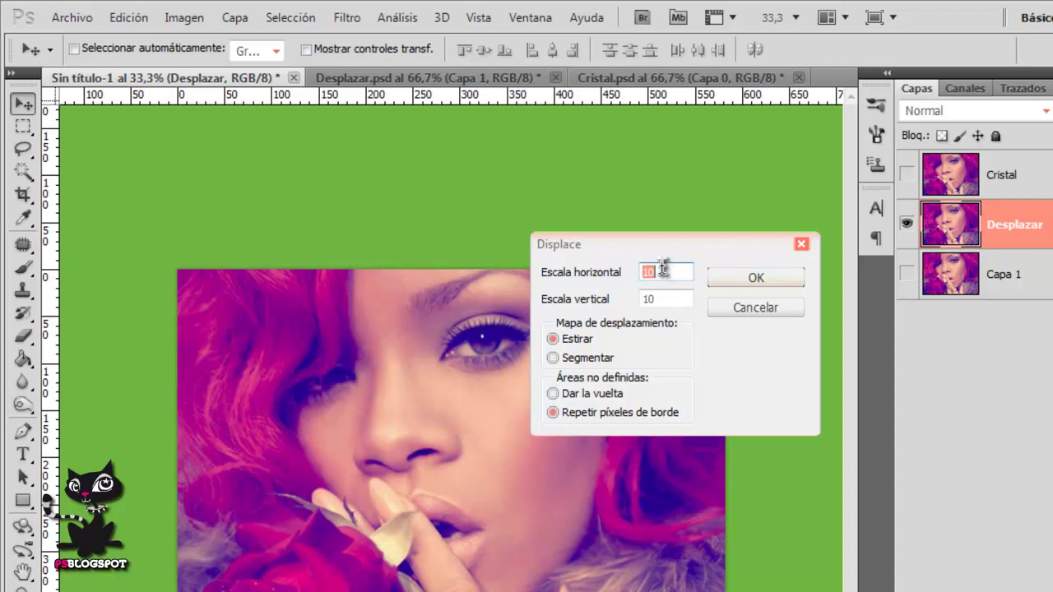
{"action": "left_click", "coordinate": [667, 269]}
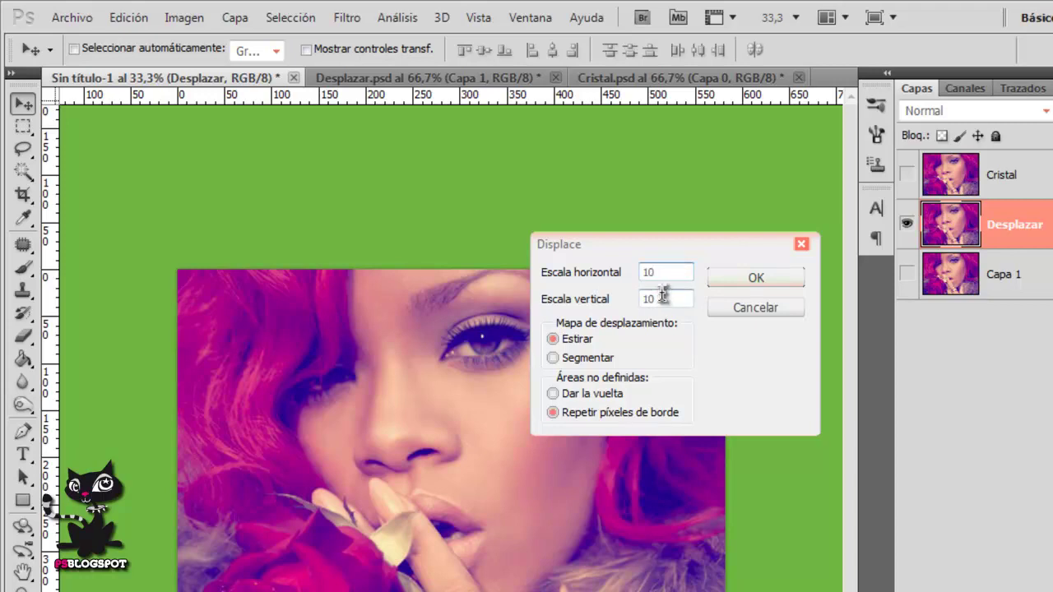
{"action": "left_click_drag", "start_coordinate": [662, 298], "coordinate": [629, 298]}
{"action": "type", "text": "0"}
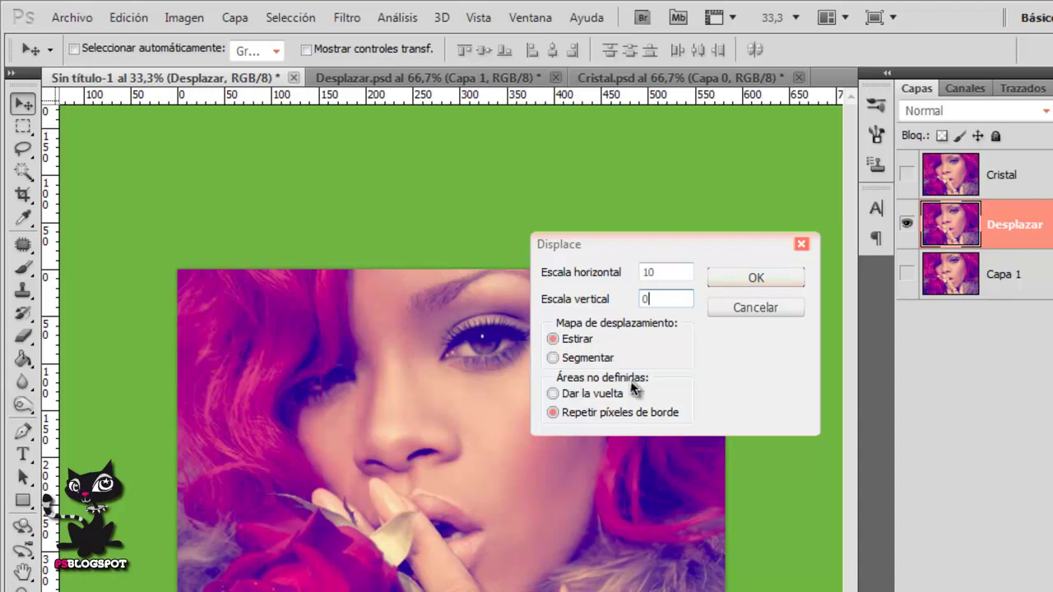
{"action": "left_click", "coordinate": [757, 284]}
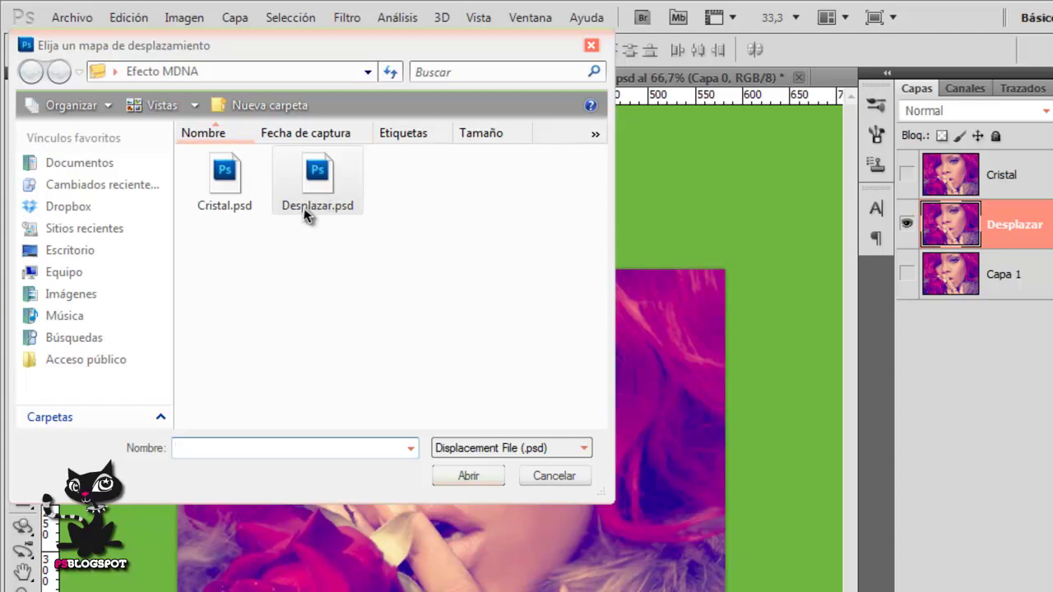
{"action": "left_click", "coordinate": [334, 198]}
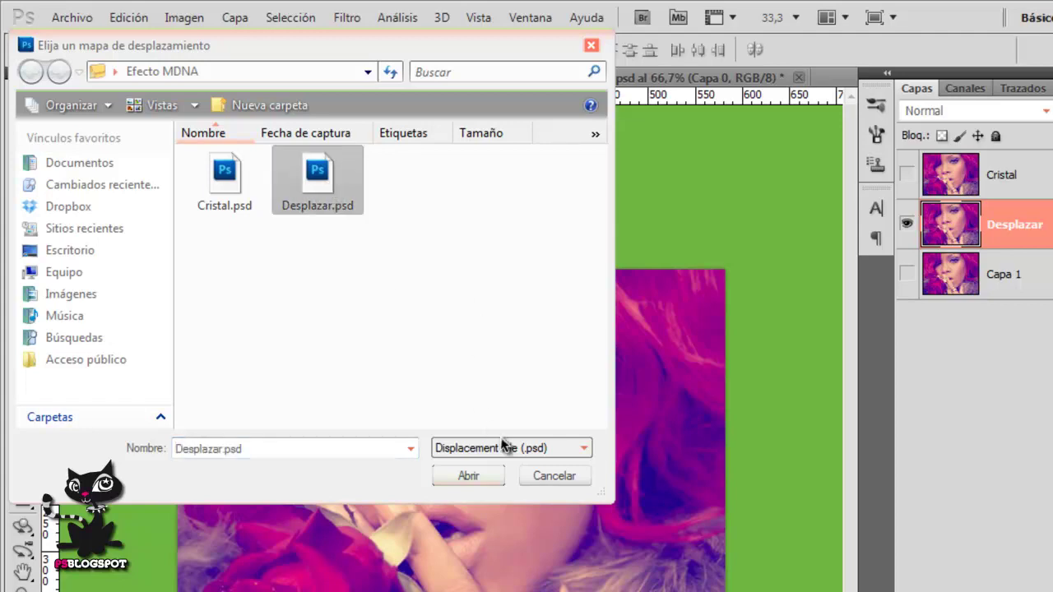
{"action": "left_click", "coordinate": [467, 476]}
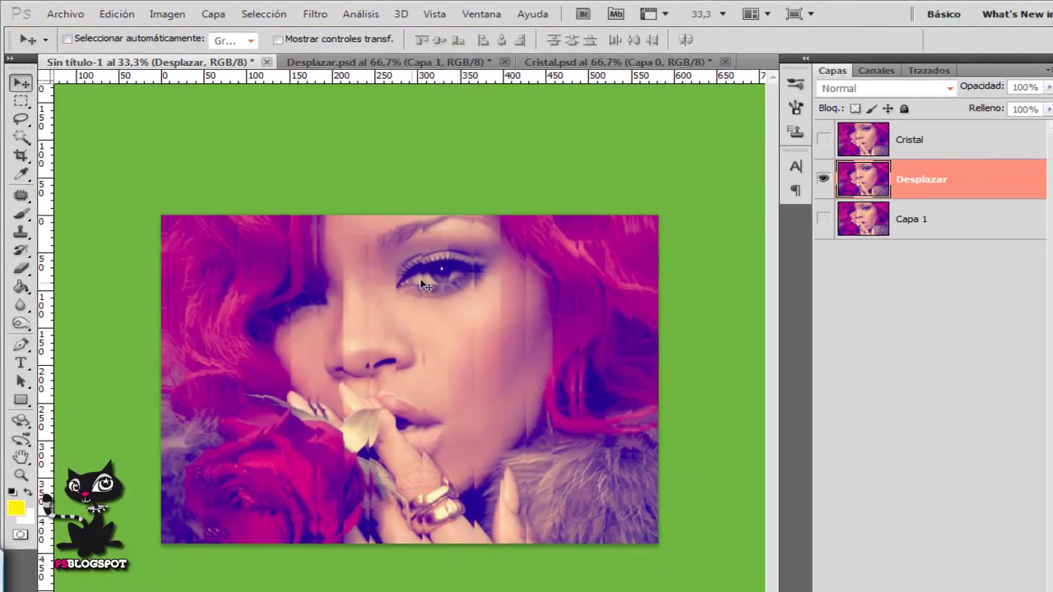
Toggle Capa 1 and Desplazar visibility to compare the distortion, leaving both layers shown
{"action": "left_click", "coordinate": [823, 220]}
{"action": "left_click", "coordinate": [823, 179]}
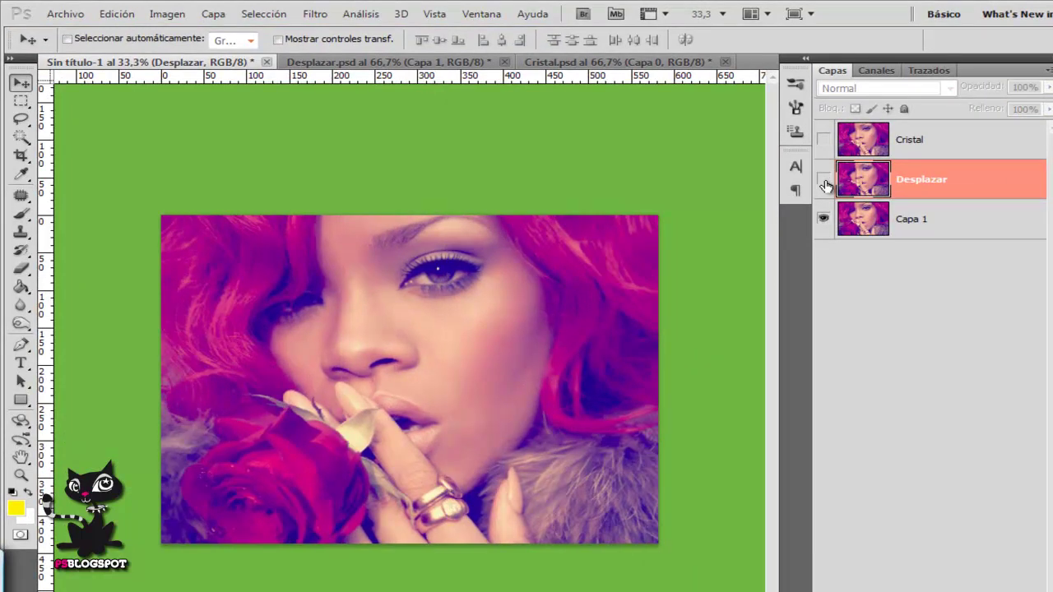
{"action": "left_click", "coordinate": [824, 179]}
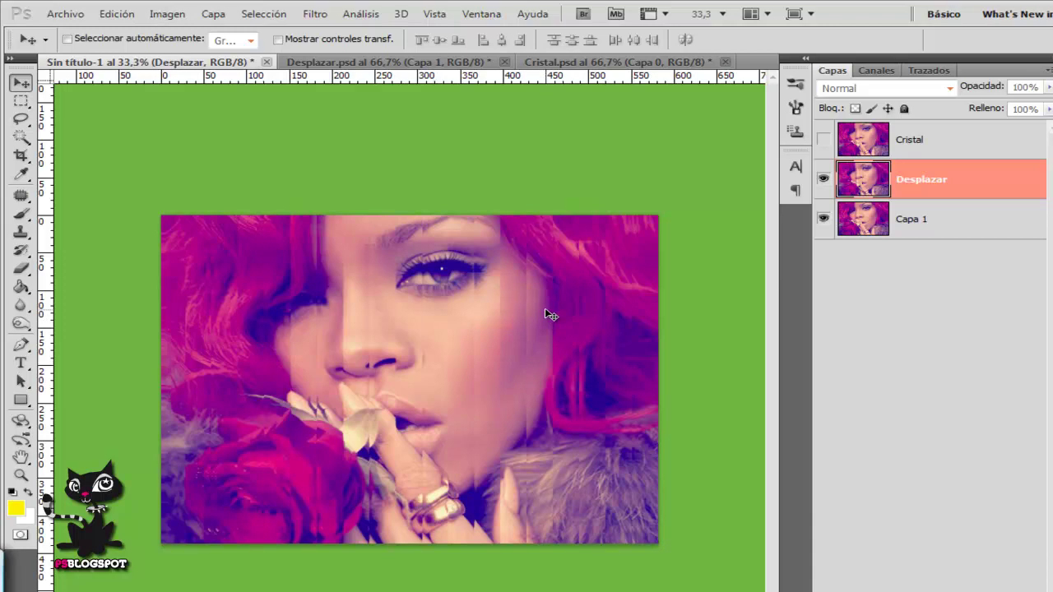
{"action": "left_click", "coordinate": [362, 63]}
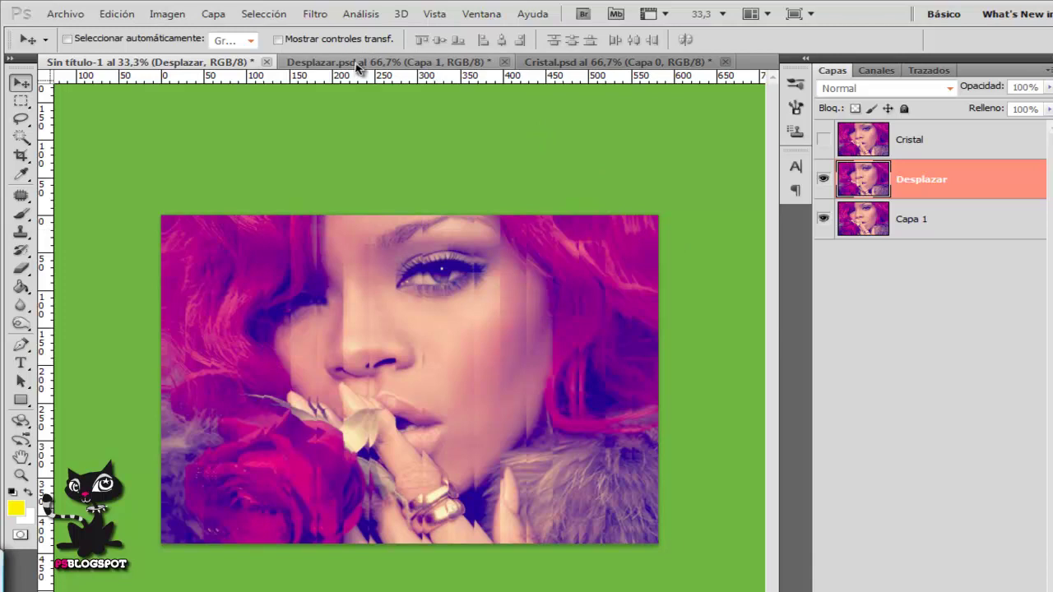
{"action": "key", "text": "ctrl+shift+Tab"}
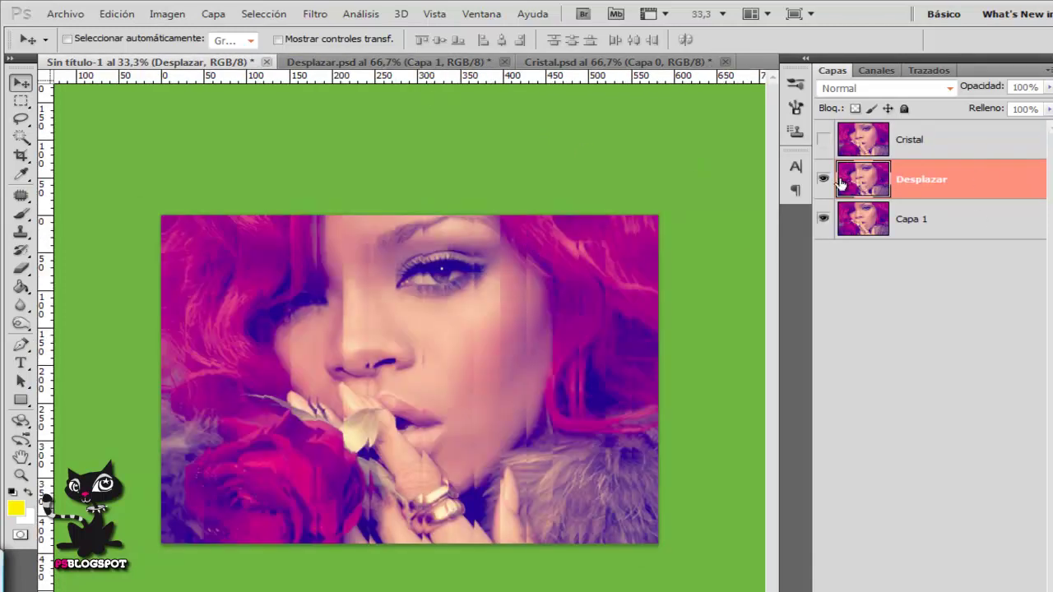
{"action": "left_click", "coordinate": [315, 14]}
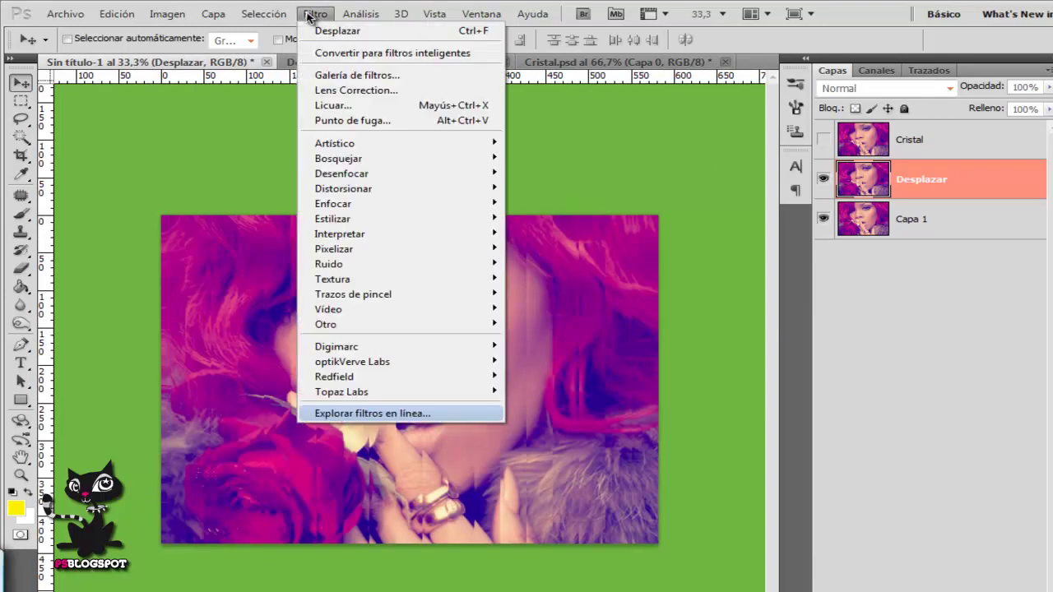
Apply Enfocar bordes (Sharpen Edges) to the Desplazar layer
{"action": "mouse_move", "coordinate": [400, 204]}
{"action": "left_click", "coordinate": [716, 233]}
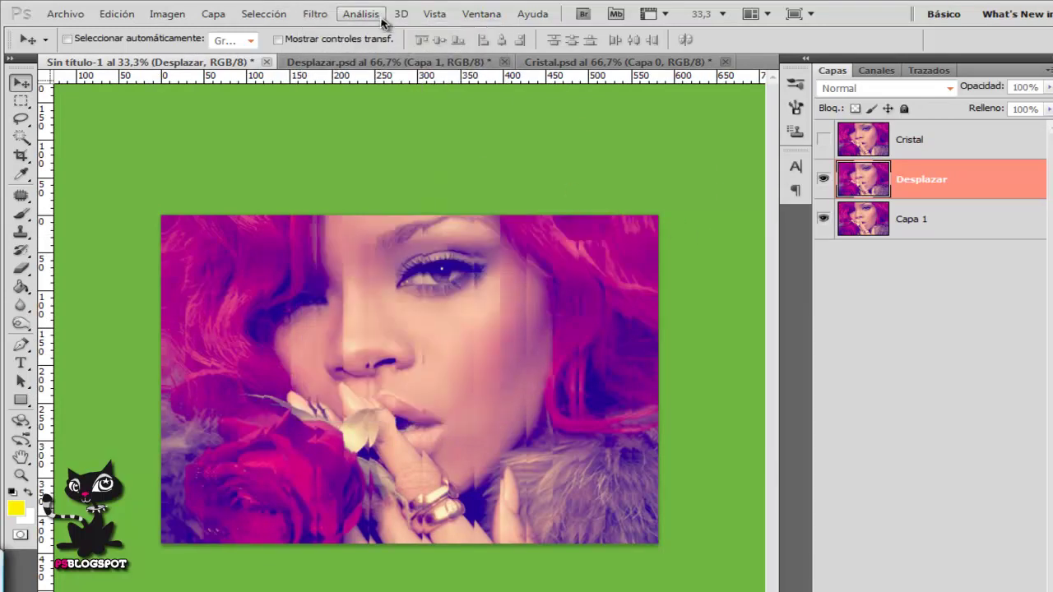
{"action": "left_click", "coordinate": [315, 14]}
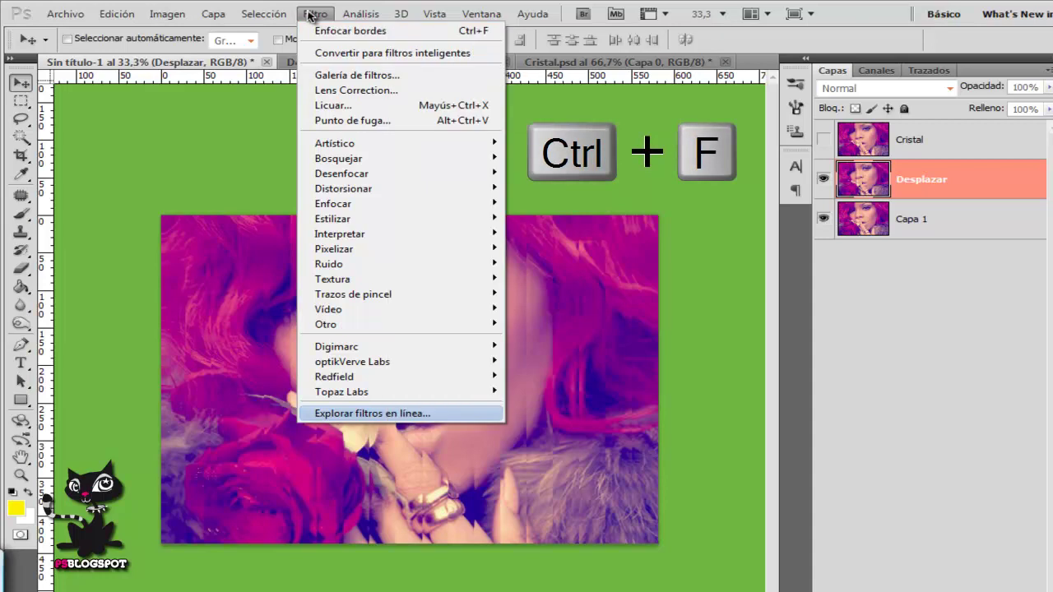
{"action": "left_click", "coordinate": [313, 14]}
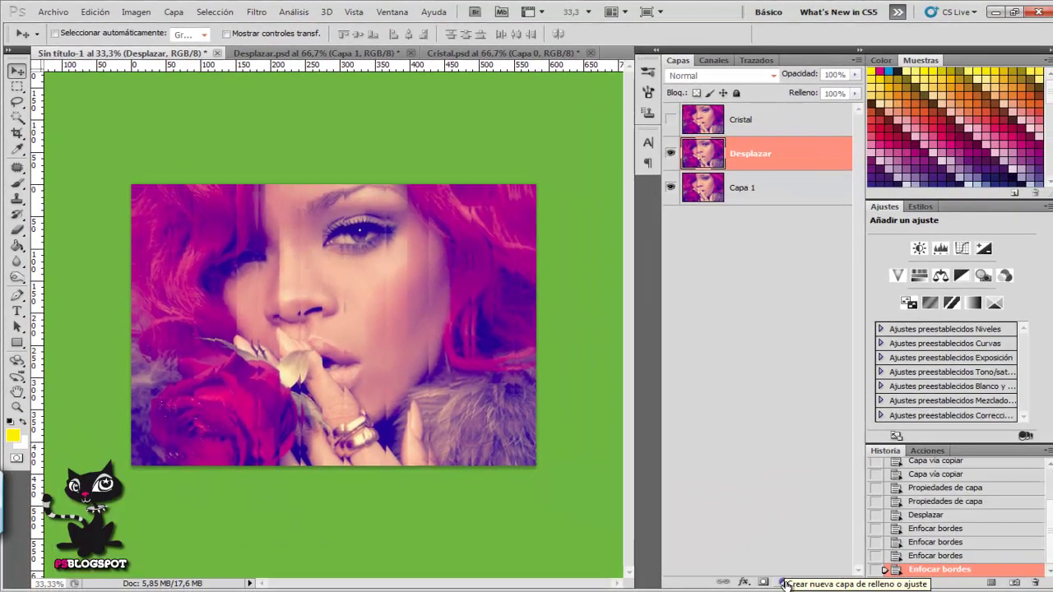
Add a 'Verde amar., rojo, naran., azul' gradient map layer in Color mode at 81% opacity
{"action": "left_click", "coordinate": [784, 583]}
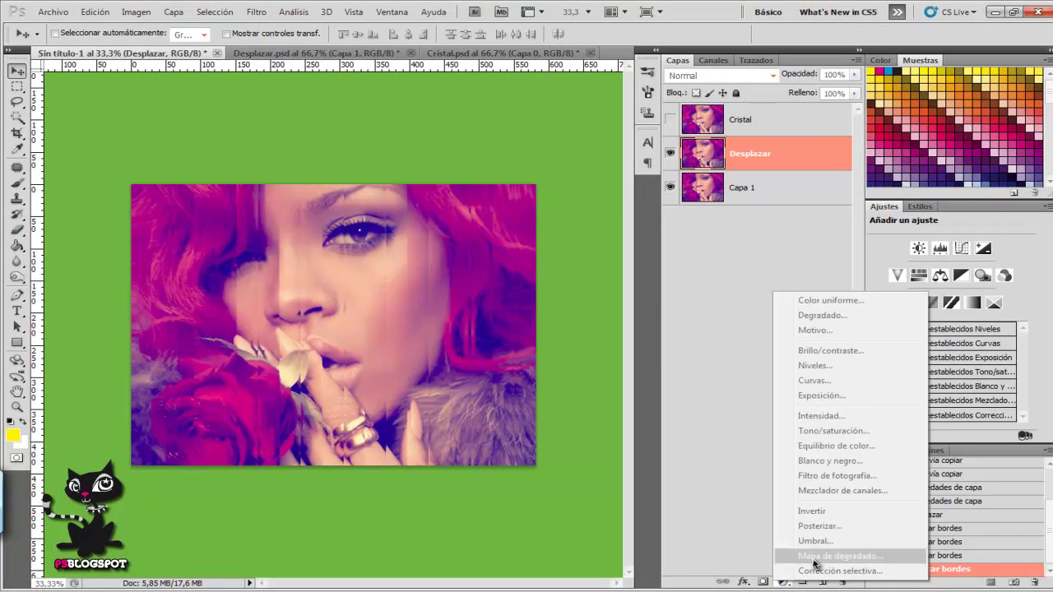
{"action": "left_click", "coordinate": [817, 560]}
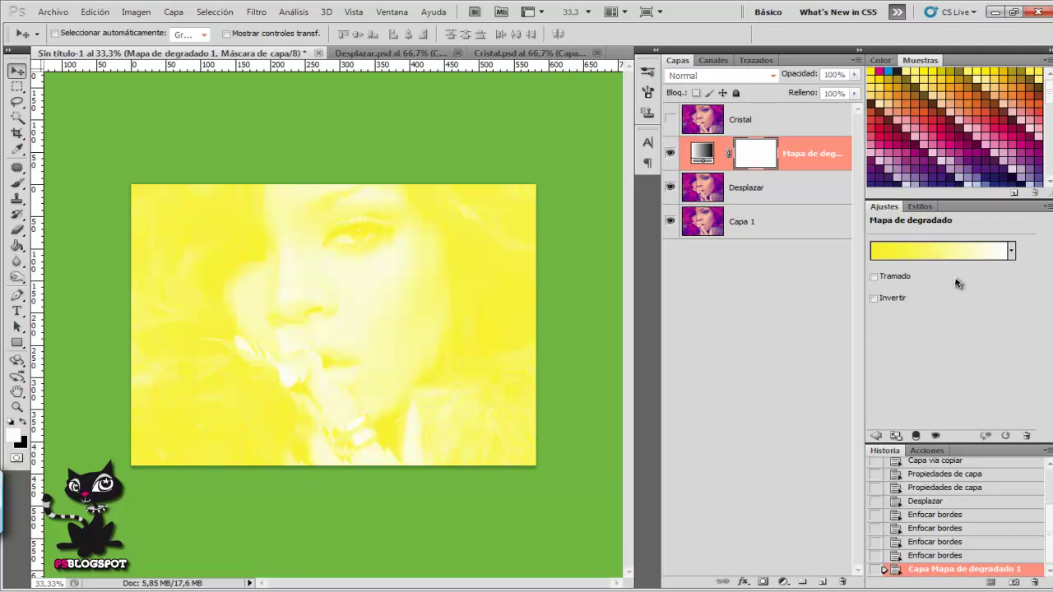
{"action": "left_click", "coordinate": [927, 251]}
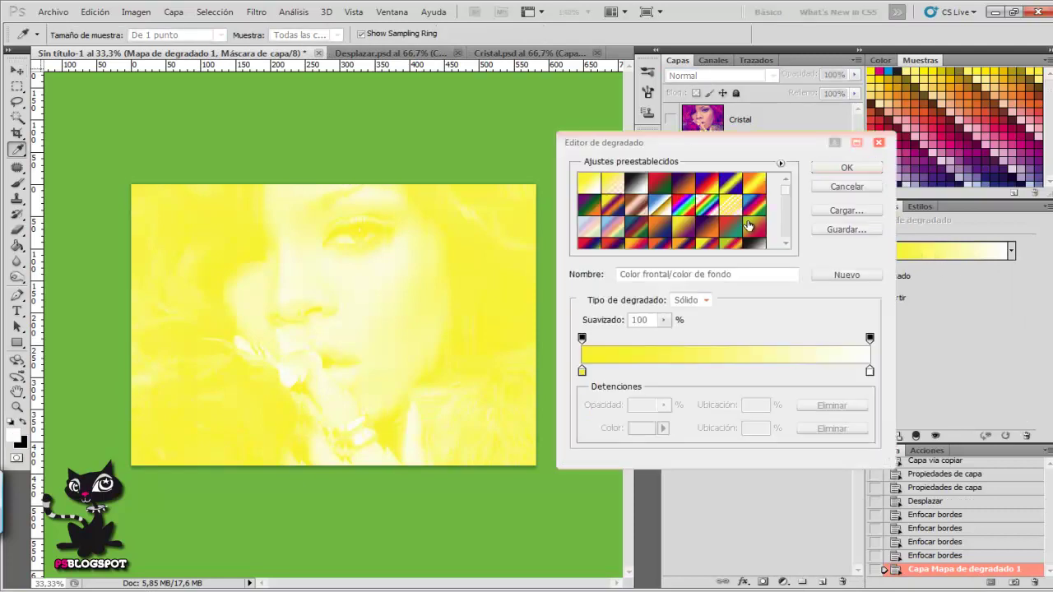
{"action": "left_click", "coordinate": [743, 224]}
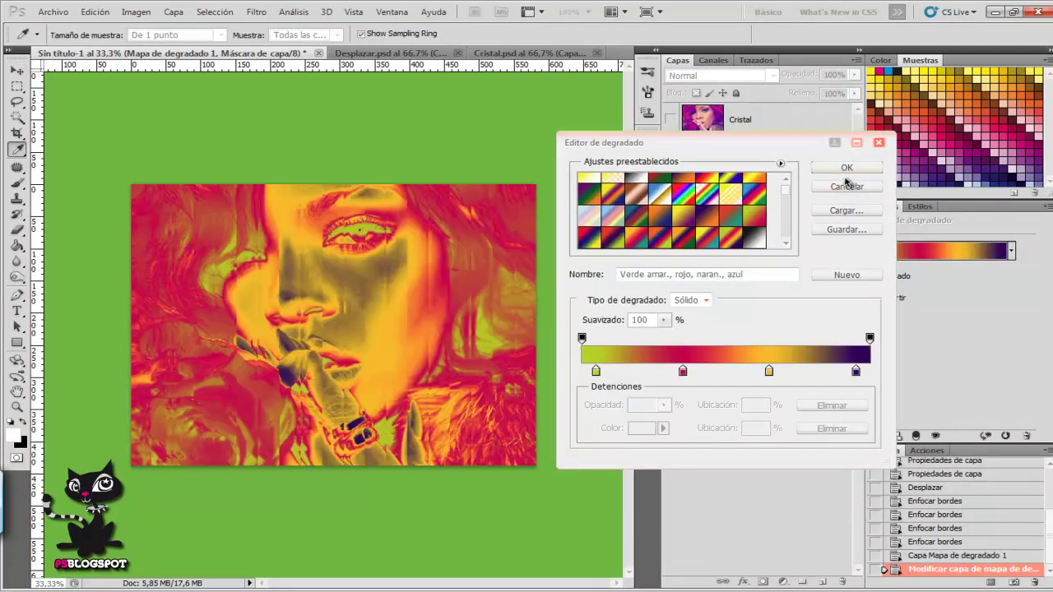
{"action": "left_click", "coordinate": [841, 170]}
{"action": "left_click", "coordinate": [720, 75]}
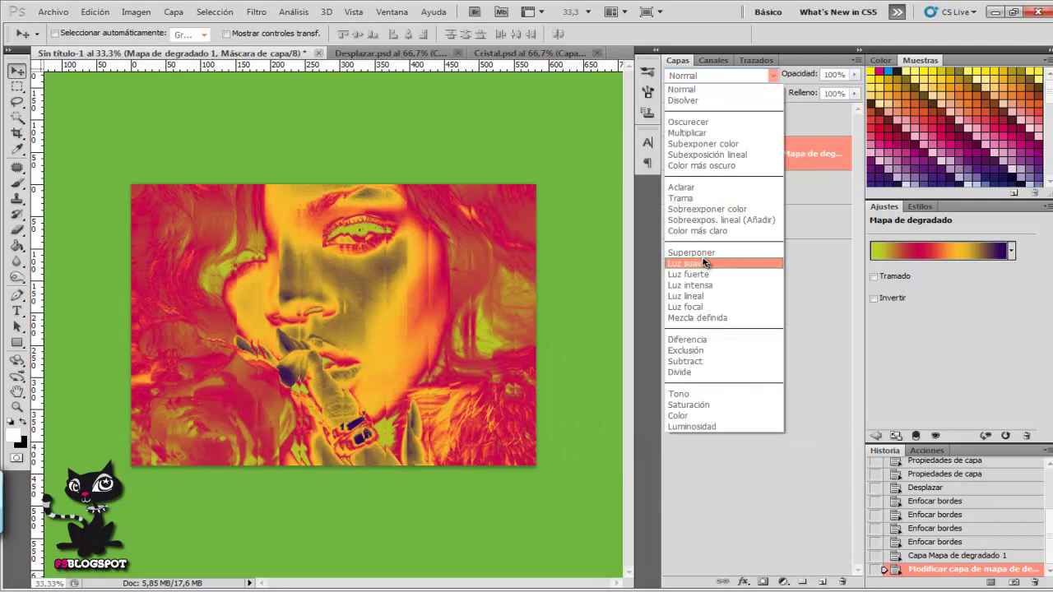
{"action": "left_click", "coordinate": [678, 415]}
{"action": "left_click_drag", "start_coordinate": [806, 78], "coordinate": [794, 79]}
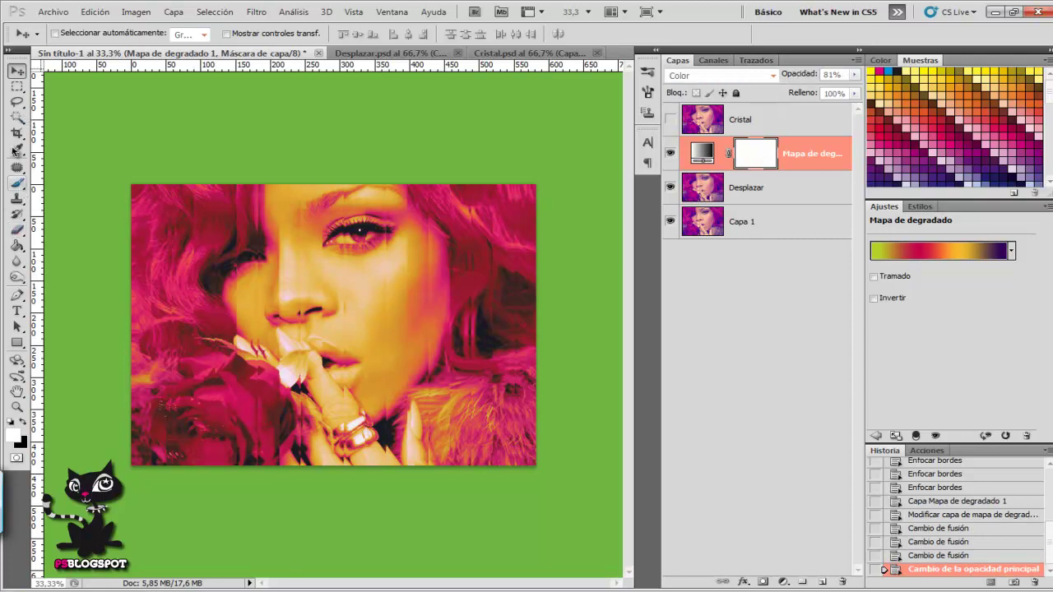
Select several narrow vertical columns across the portrait with the Rectangular Marquee in add mode
{"action": "left_click", "coordinate": [17, 86]}
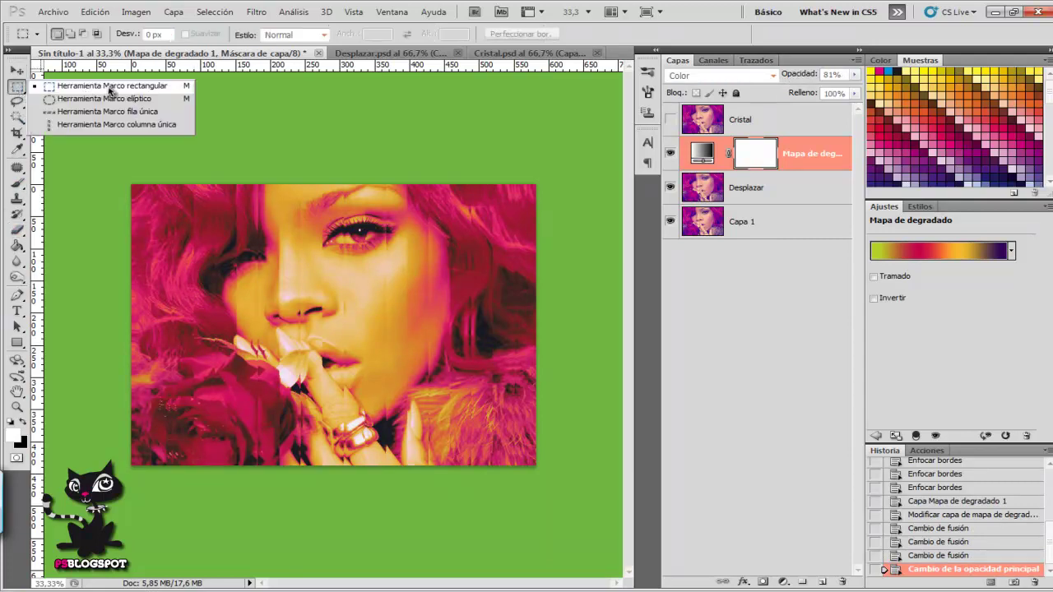
{"action": "left_click", "coordinate": [134, 87]}
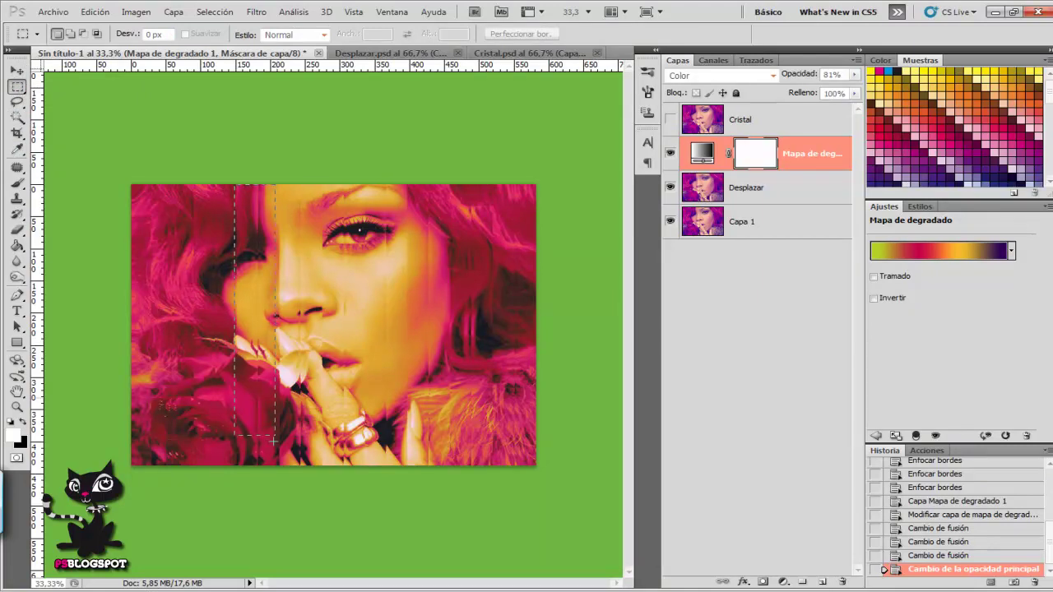
{"action": "left_click_drag", "start_coordinate": [274, 433], "coordinate": [258, 465]}
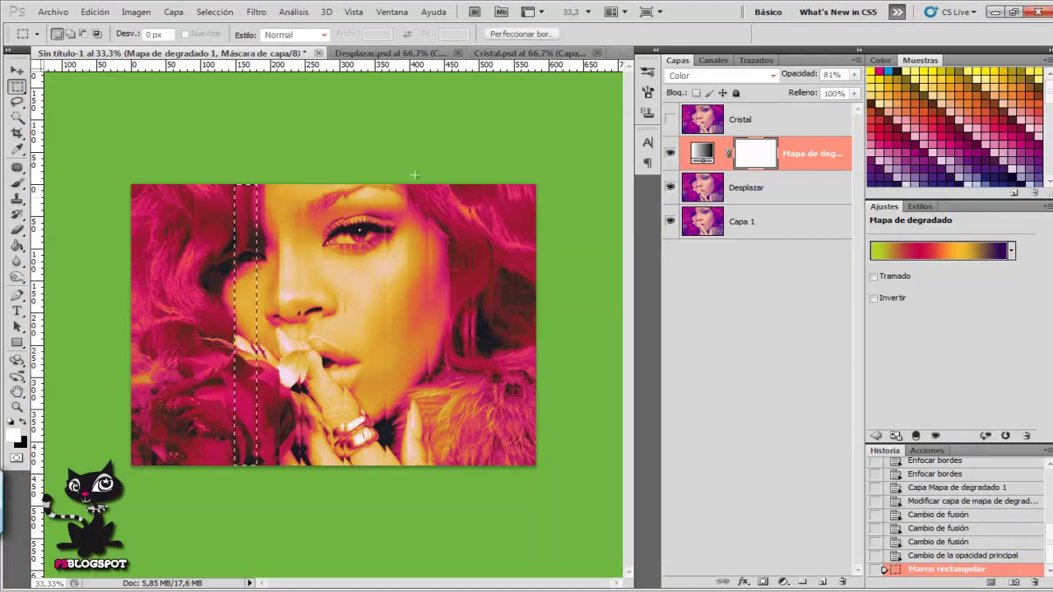
{"action": "left_click", "coordinate": [72, 35]}
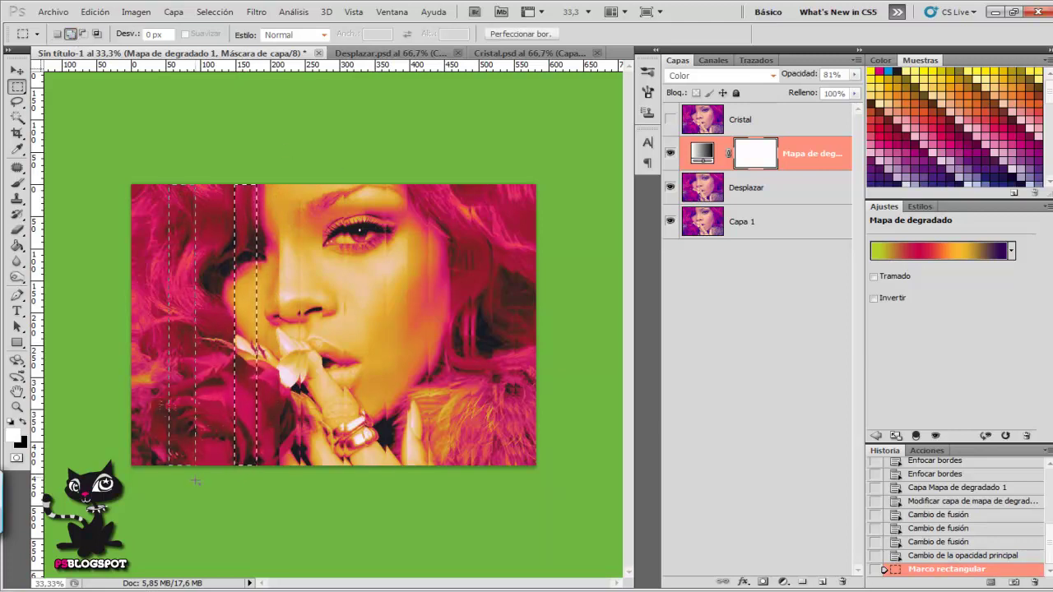
{"action": "left_click_drag", "start_coordinate": [191, 486], "coordinate": [191, 485]}
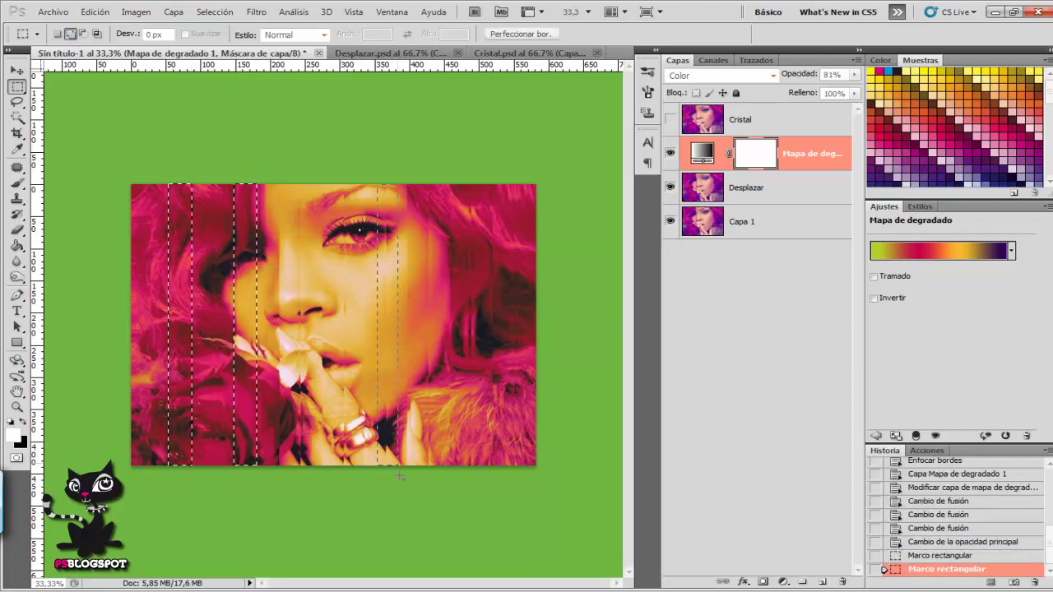
{"action": "left_click_drag", "start_coordinate": [417, 429], "coordinate": [403, 469]}
{"action": "left_click_drag", "start_coordinate": [446, 177], "coordinate": [463, 480]}
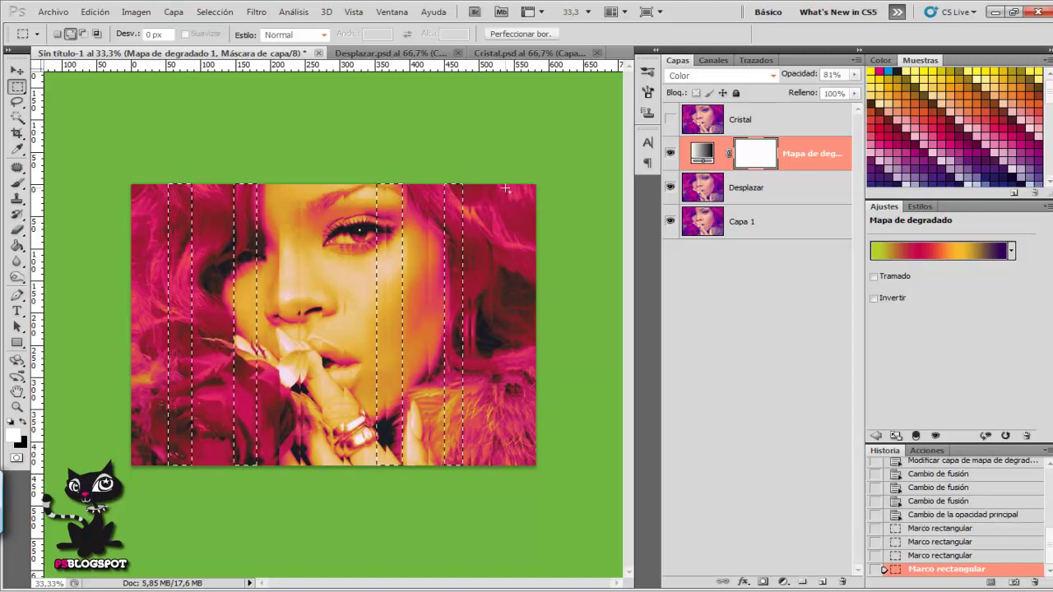
{"action": "left_click_drag", "start_coordinate": [496, 177], "coordinate": [512, 480]}
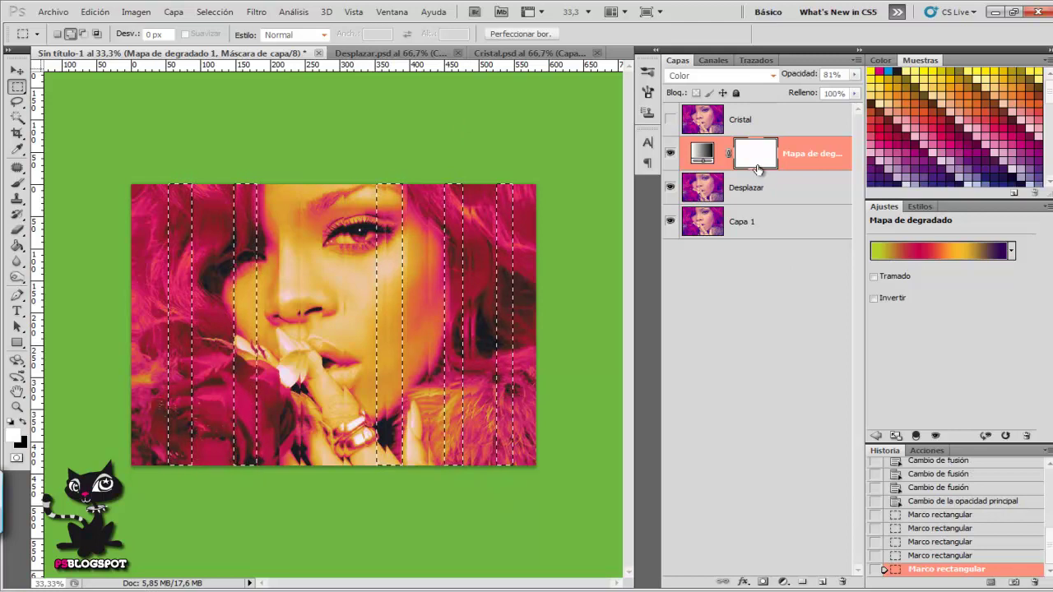
Fill the selected columns black in the gradient map's mask and deselect
{"action": "key", "text": "g"}
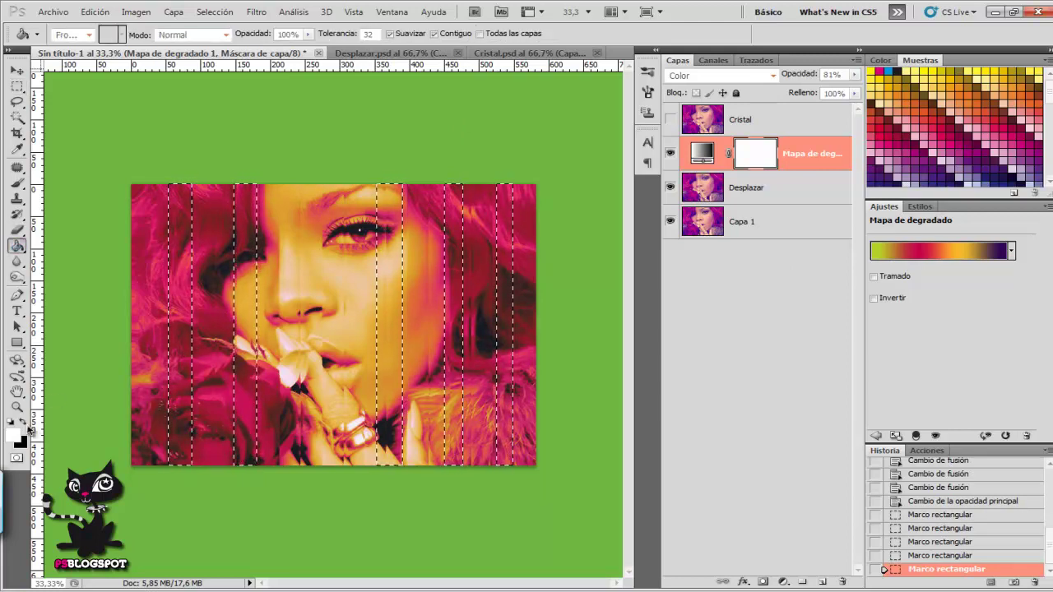
{"action": "key", "text": "x"}
{"action": "left_click", "coordinate": [181, 368]}
{"action": "key", "text": "ctrl+d"}
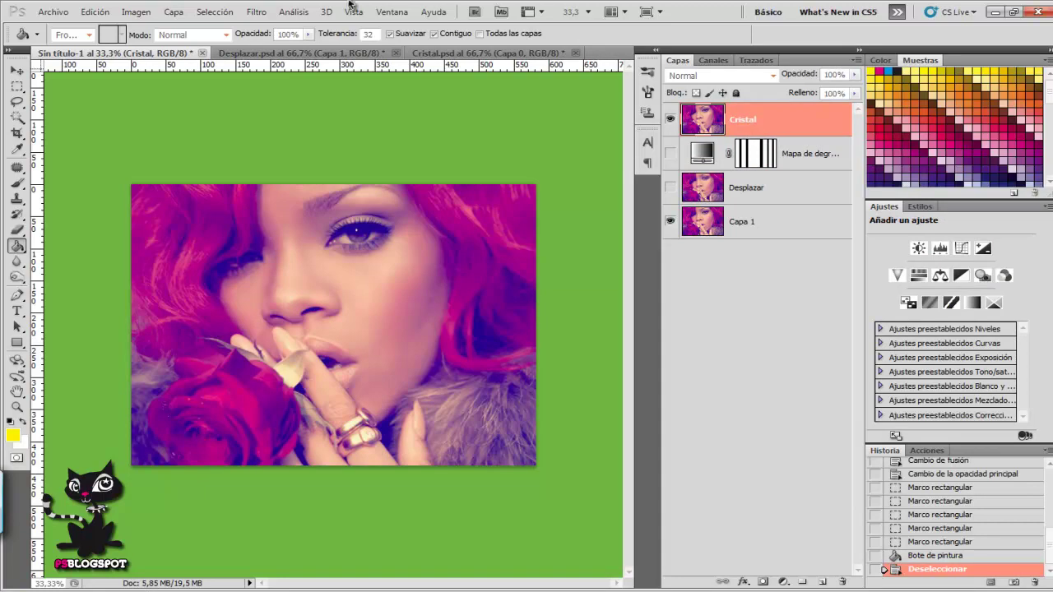
Open the Cristal glass filter, try the Cubos texture, and zoom the preview out
{"action": "left_click", "coordinate": [256, 12]}
{"action": "mouse_move", "coordinate": [280, 162]}
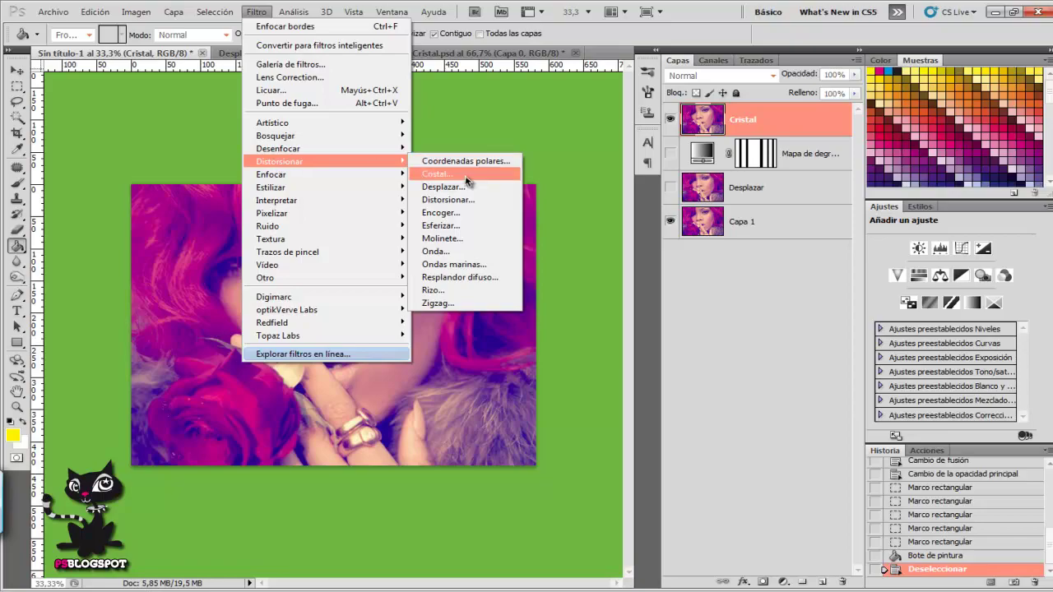
{"action": "left_click", "coordinate": [473, 176]}
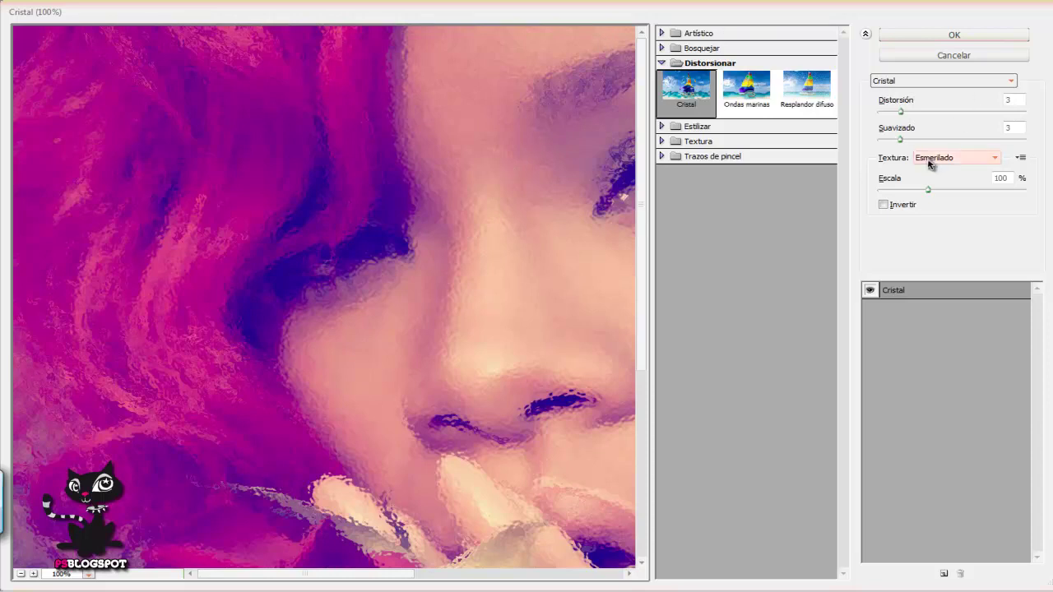
{"action": "left_click", "coordinate": [995, 159]}
{"action": "left_click", "coordinate": [929, 171]}
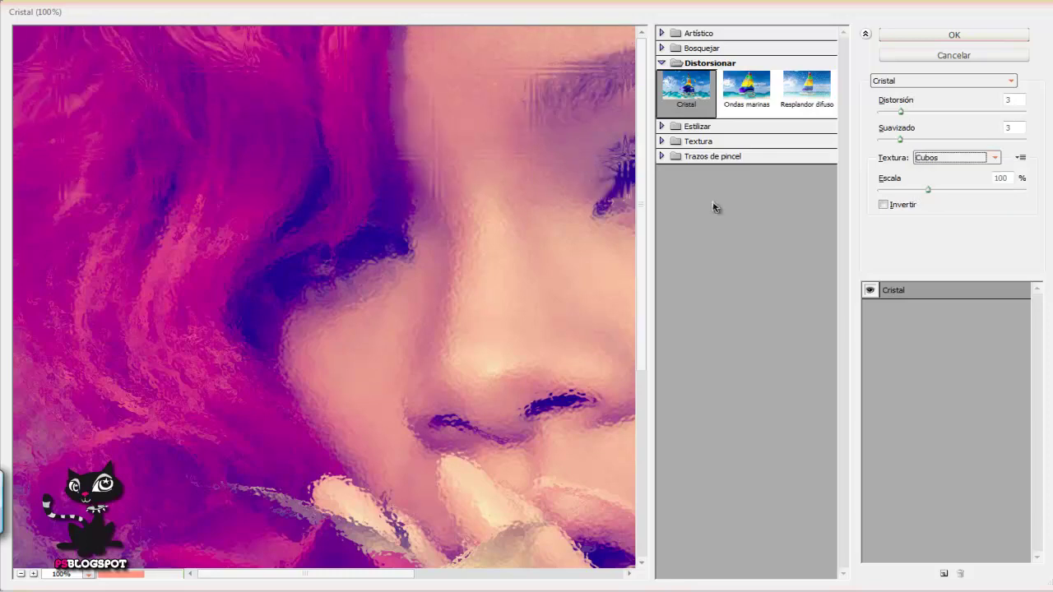
{"action": "left_click", "coordinate": [22, 574]}
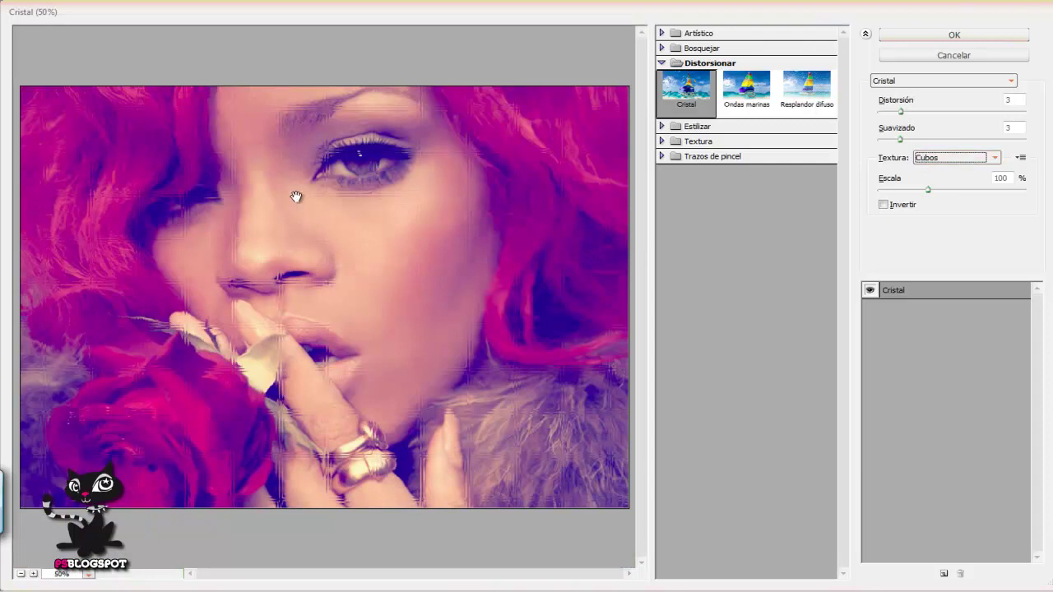
Cycle the glass texture through Lienzo and Esmerilado to Lente pequeña, then open the texture menu
{"action": "left_click", "coordinate": [950, 157]}
{"action": "left_click", "coordinate": [938, 174]}
{"action": "key", "text": "Down"}
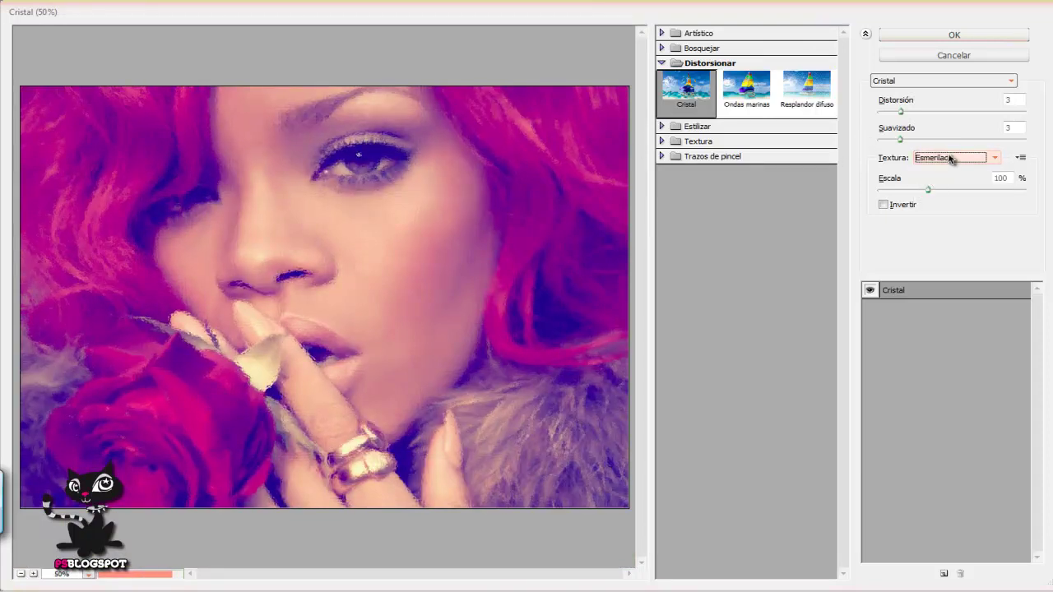
{"action": "key", "text": "Down"}
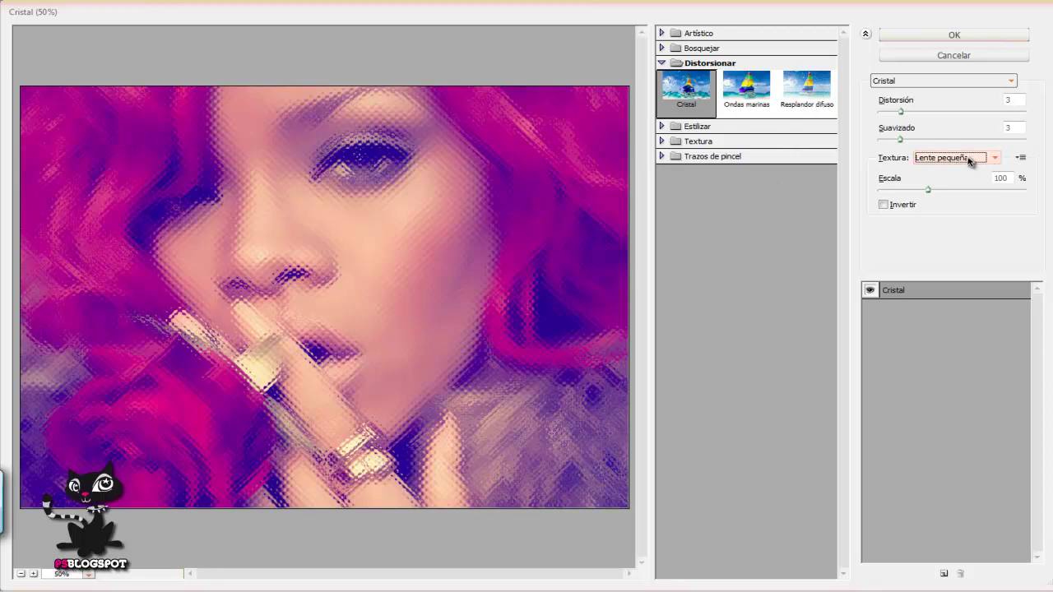
{"action": "left_click", "coordinate": [1020, 157]}
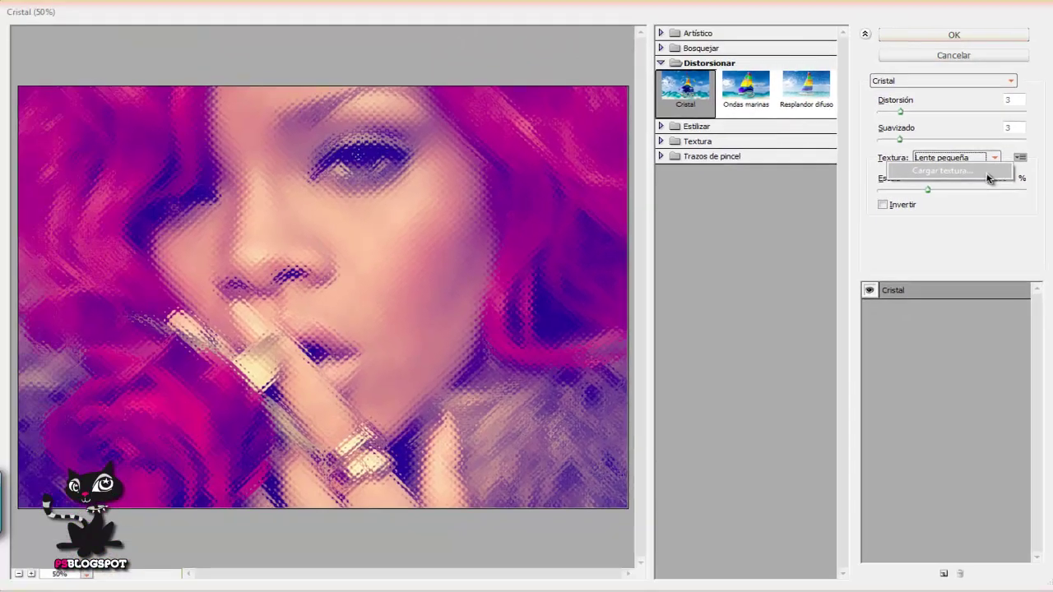
Load Cristal.psd from the Efecto MDNA folder as the glass texture
{"action": "left_click", "coordinate": [954, 176]}
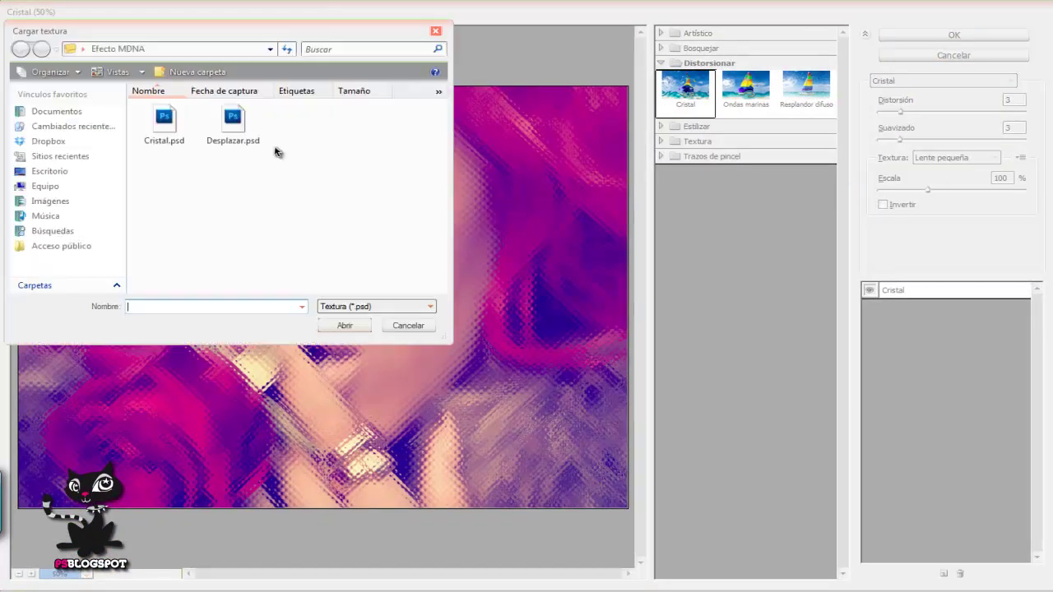
{"action": "left_click_drag", "start_coordinate": [230, 36], "coordinate": [353, 89]}
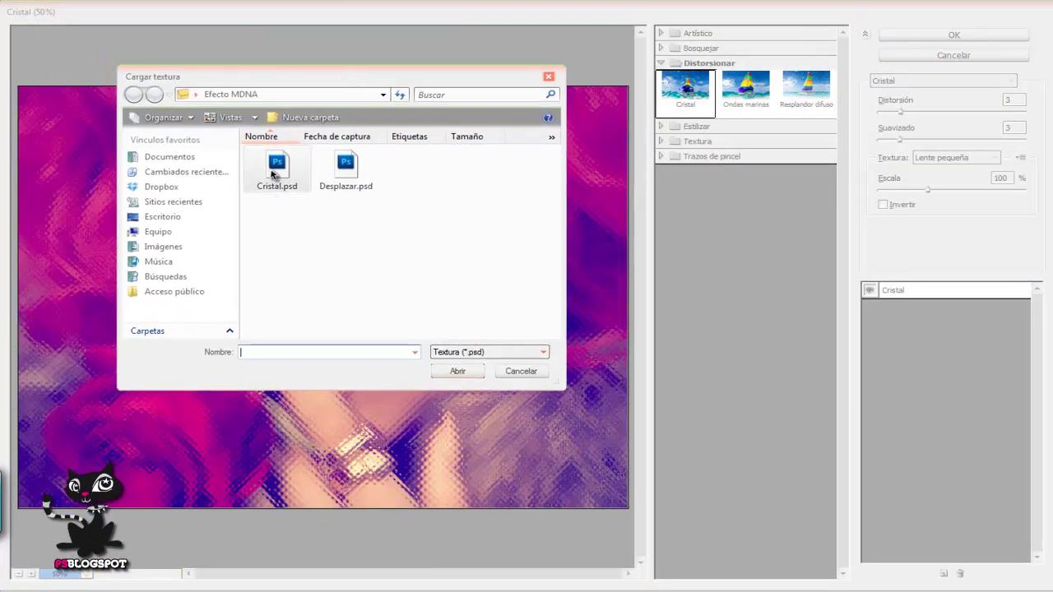
{"action": "left_click", "coordinate": [282, 172]}
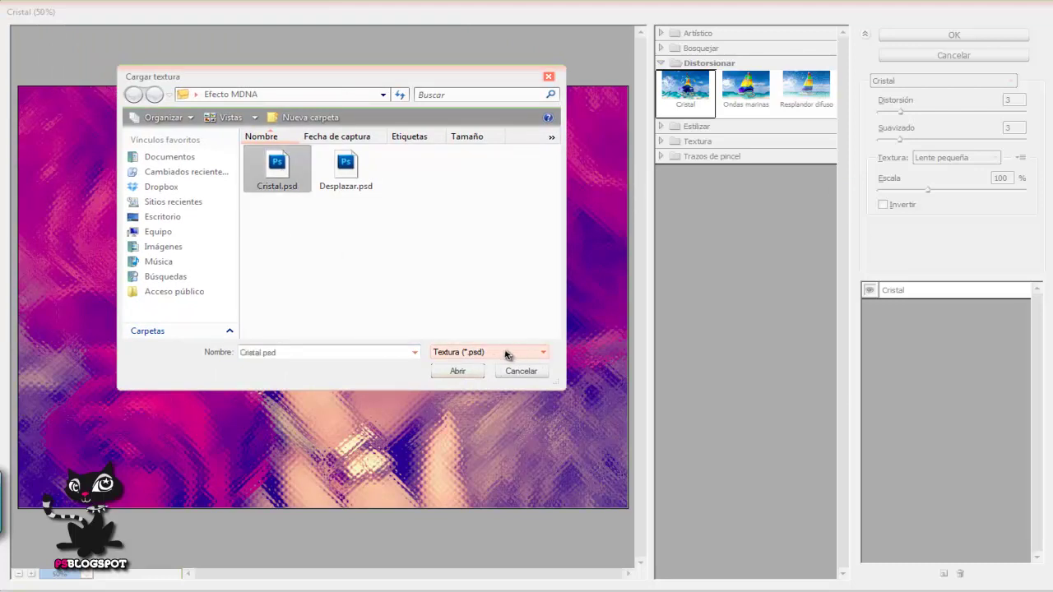
{"action": "left_click", "coordinate": [463, 372]}
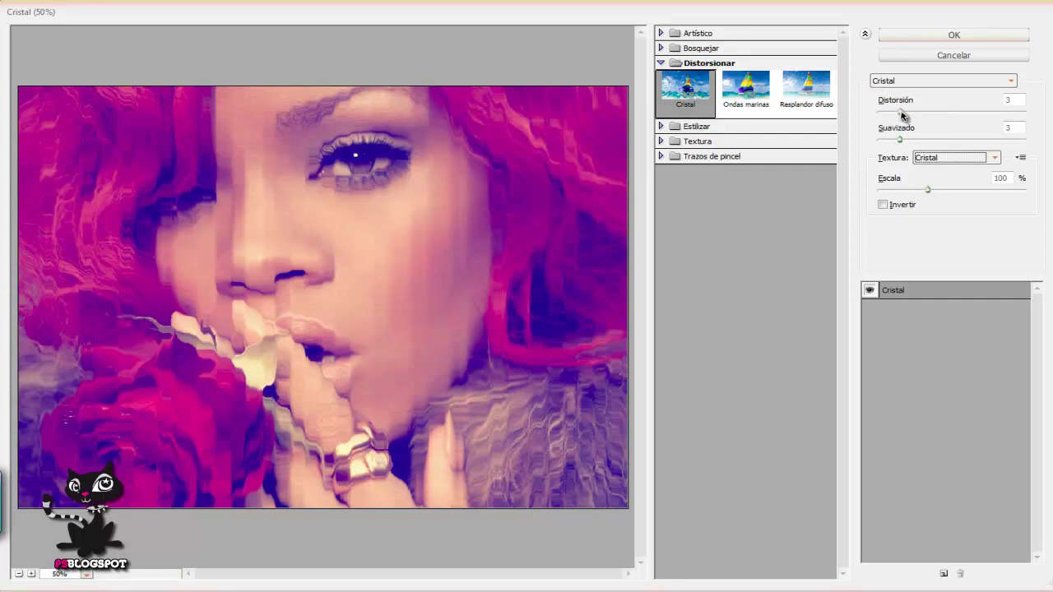
Apply the glass filter to Cristal: distortion 6, smoothness 5, scale 157%, Invertir toggled
{"action": "left_click_drag", "start_coordinate": [902, 115], "coordinate": [967, 122]}
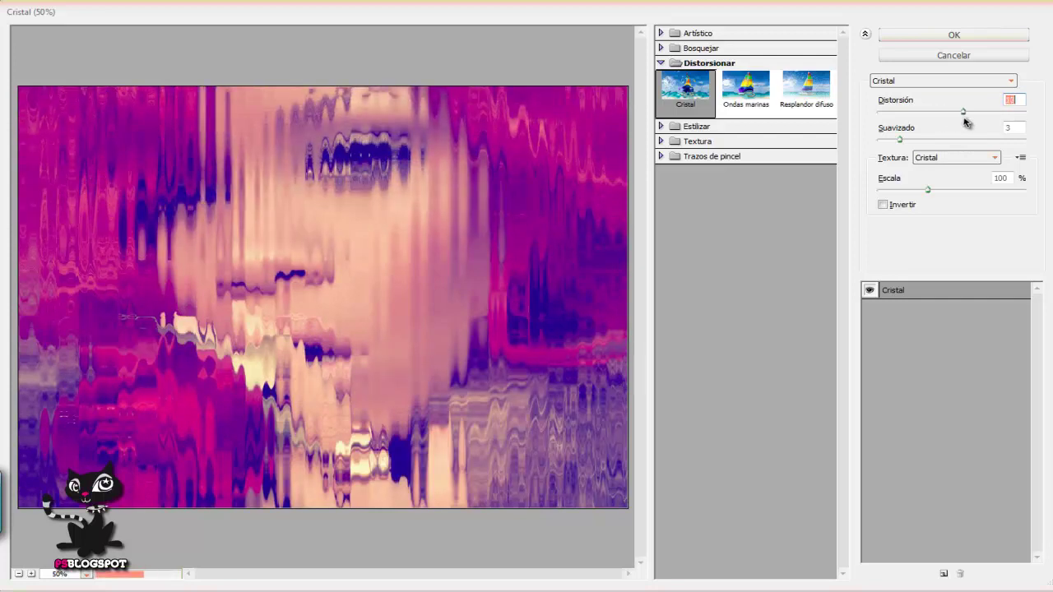
{"action": "left_click_drag", "start_coordinate": [967, 121], "coordinate": [958, 118]}
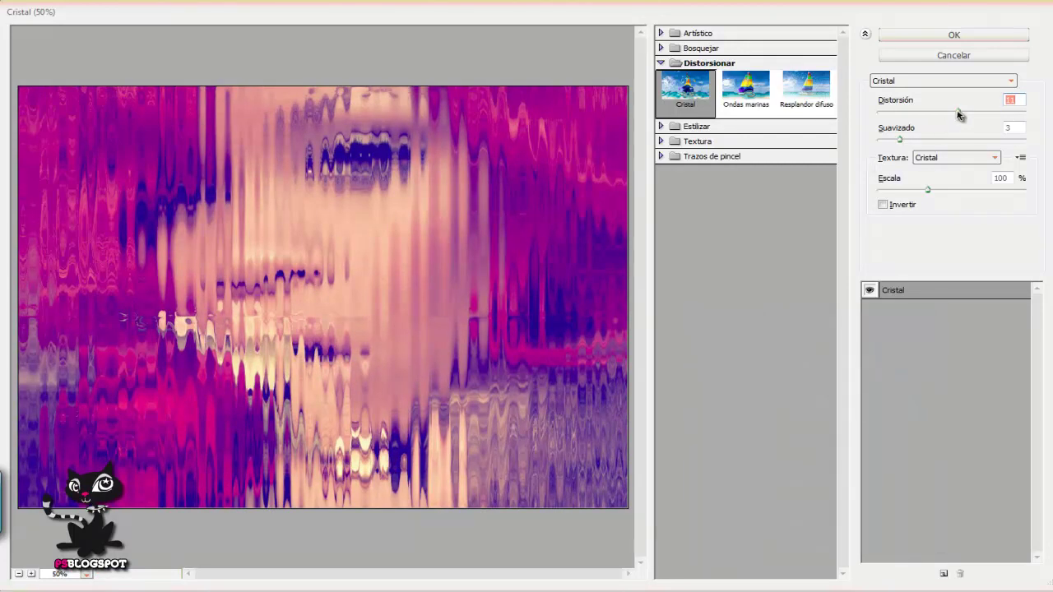
{"action": "left_click_drag", "start_coordinate": [958, 114], "coordinate": [883, 120]}
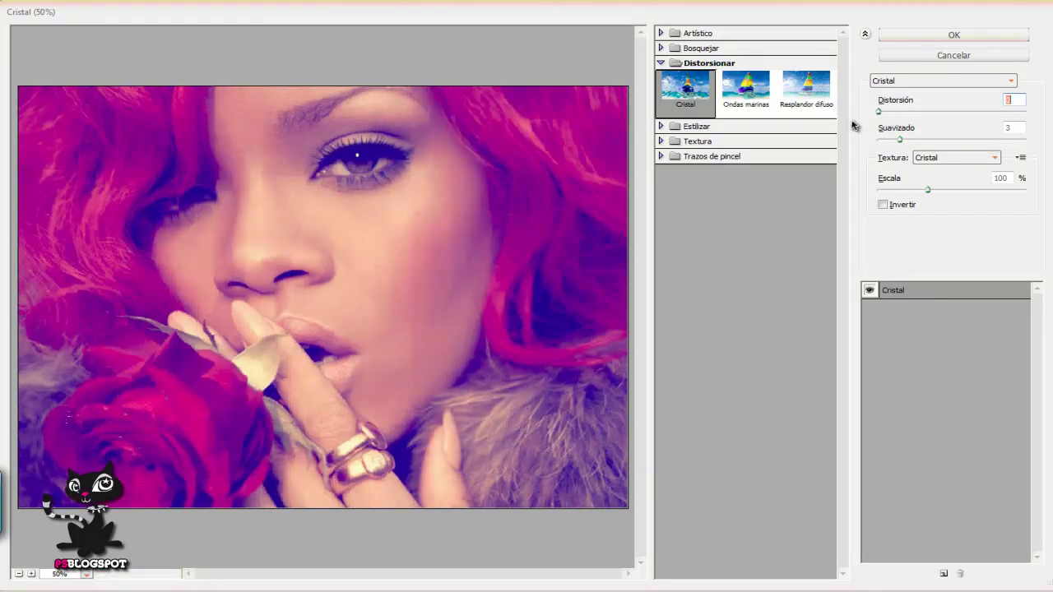
{"action": "mouse_move", "coordinate": [881, 121]}
{"action": "left_mouse_down"}
{"action": "mouse_move", "coordinate": [934, 123]}
{"action": "mouse_move", "coordinate": [925, 115]}
{"action": "left_mouse_up"}
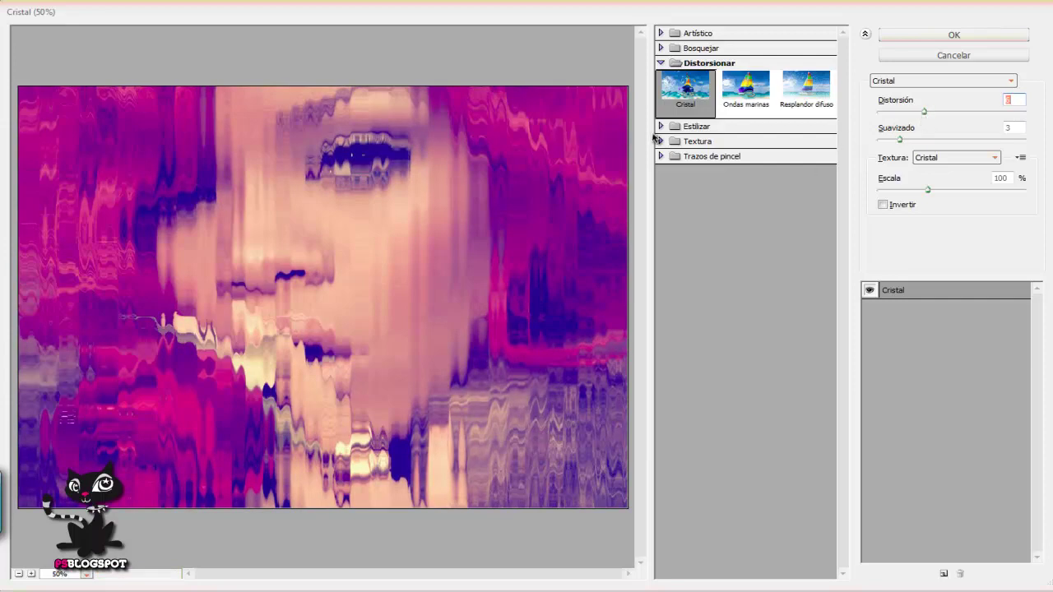
{"action": "left_click", "coordinate": [900, 140]}
{"action": "left_click_drag", "start_coordinate": [902, 143], "coordinate": [917, 150]}
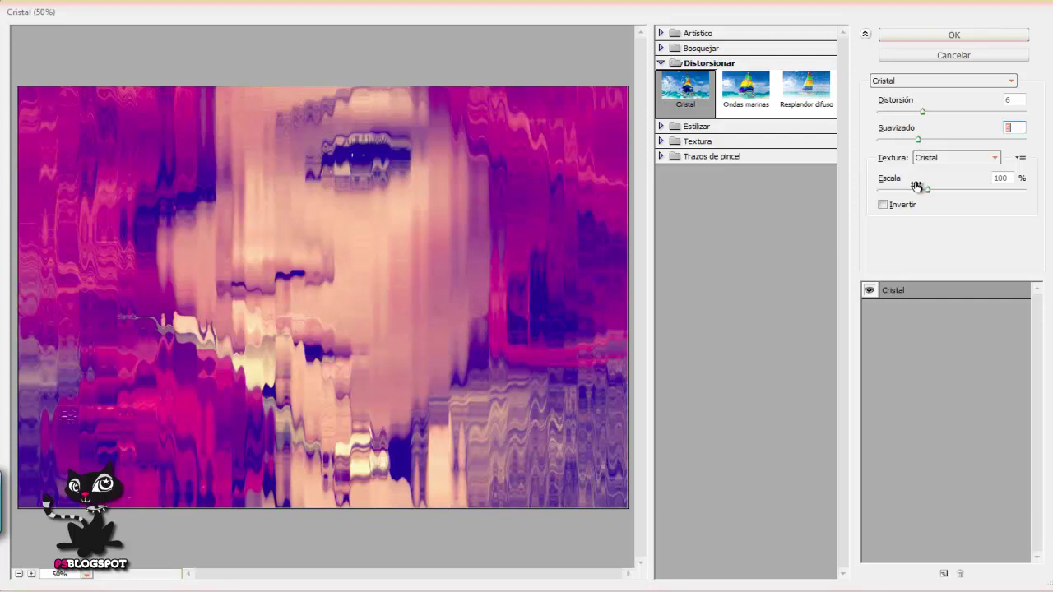
{"action": "mouse_move", "coordinate": [928, 190]}
{"action": "left_mouse_down"}
{"action": "mouse_move", "coordinate": [909, 195]}
{"action": "mouse_move", "coordinate": [984, 195]}
{"action": "left_mouse_up"}
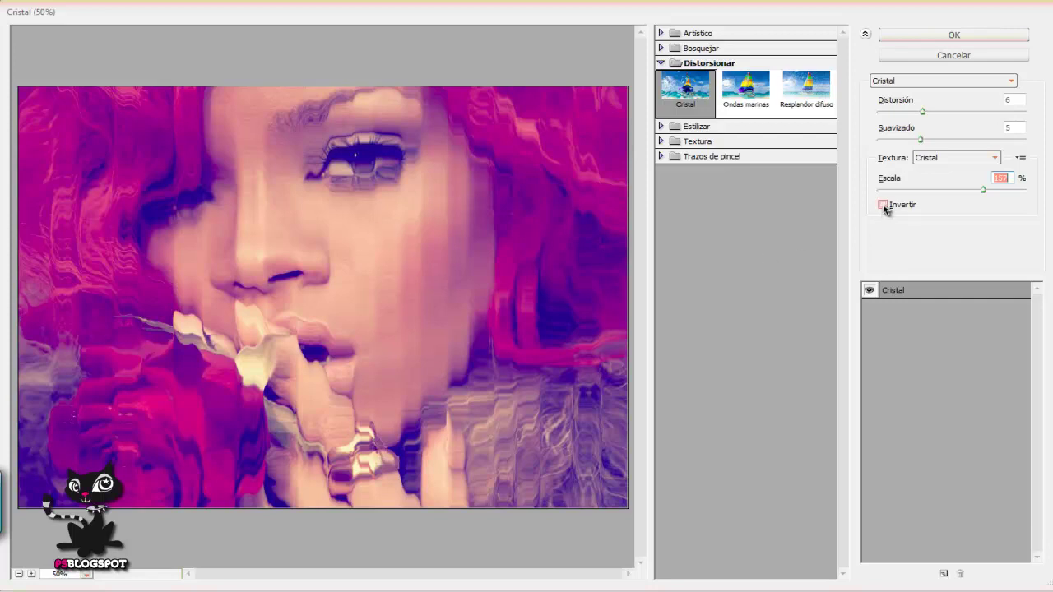
{"action": "left_click", "coordinate": [884, 206]}
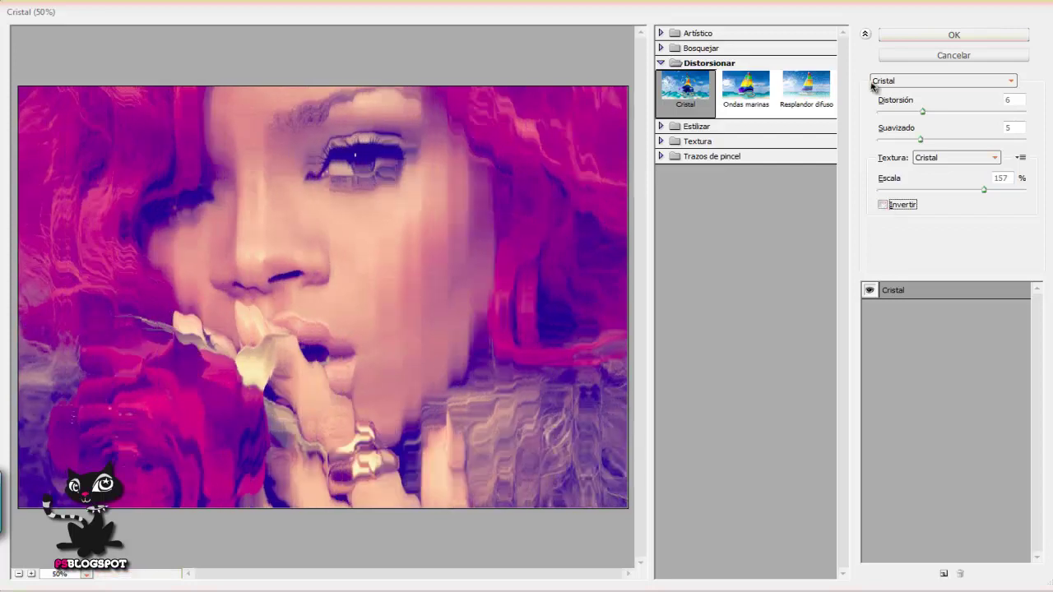
{"action": "left_click", "coordinate": [946, 34]}
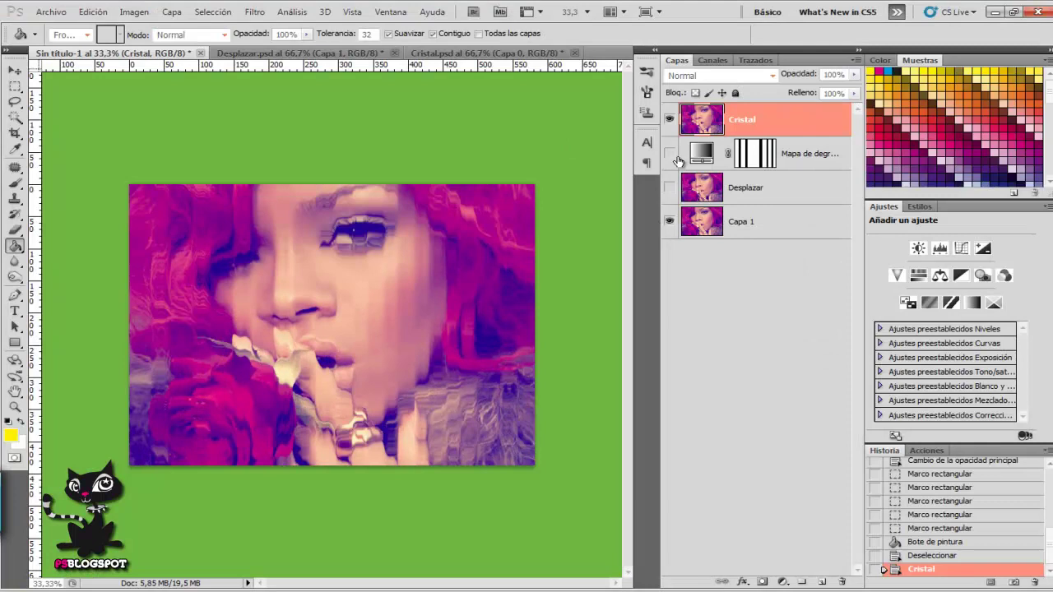
Apply Sharpen Edges to the Cristal layer three times, then move Gradient Map above Cristal
{"action": "left_click", "coordinate": [255, 12]}
{"action": "mouse_move", "coordinate": [269, 174]}
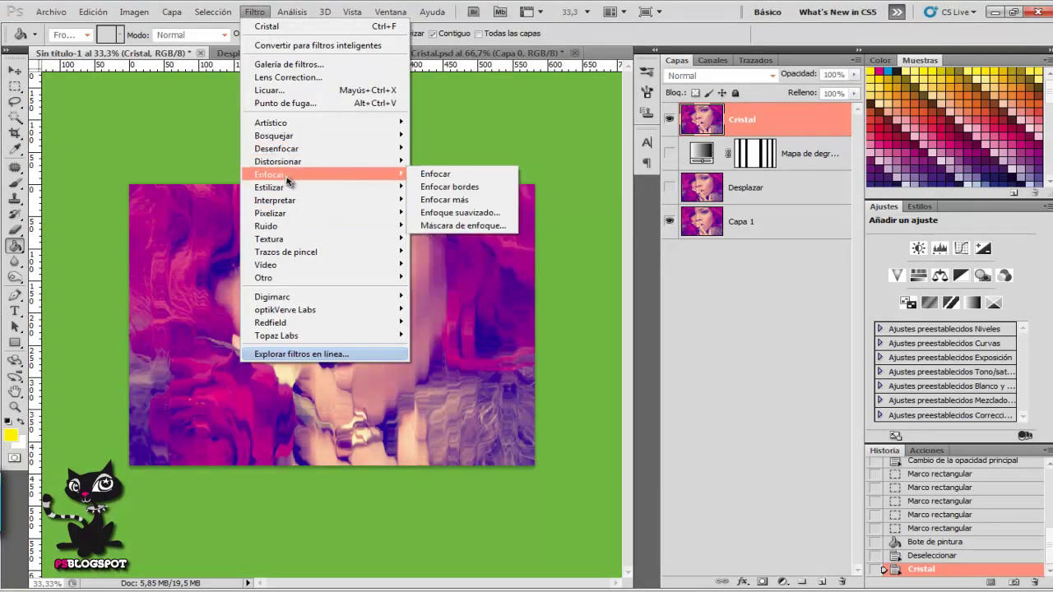
{"action": "left_click", "coordinate": [441, 188]}
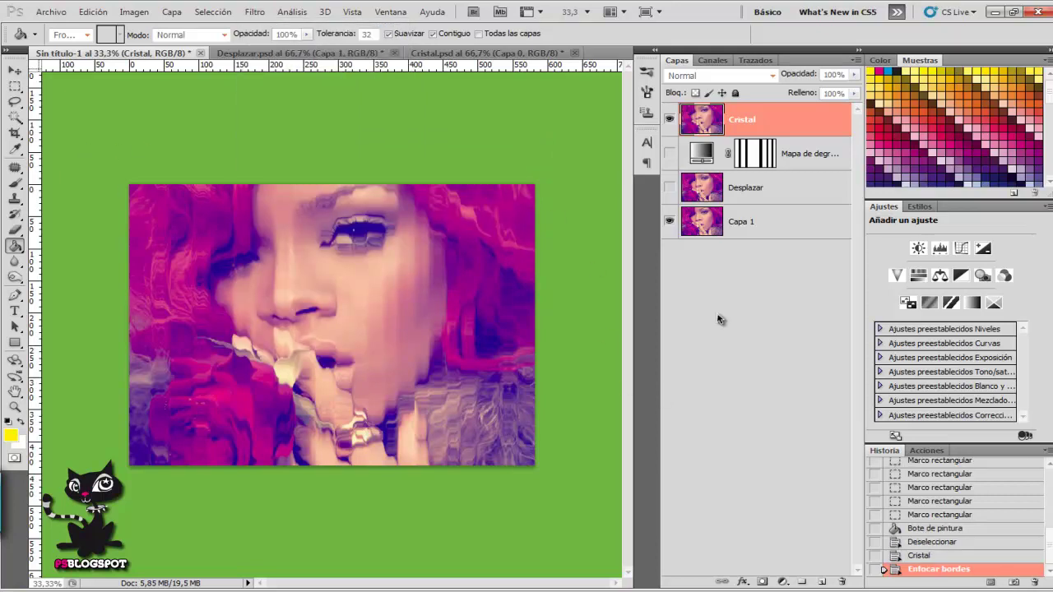
{"action": "key", "text": "ctrl+f"}
{"action": "left_click_drag", "start_coordinate": [765, 157], "coordinate": [724, 107]}
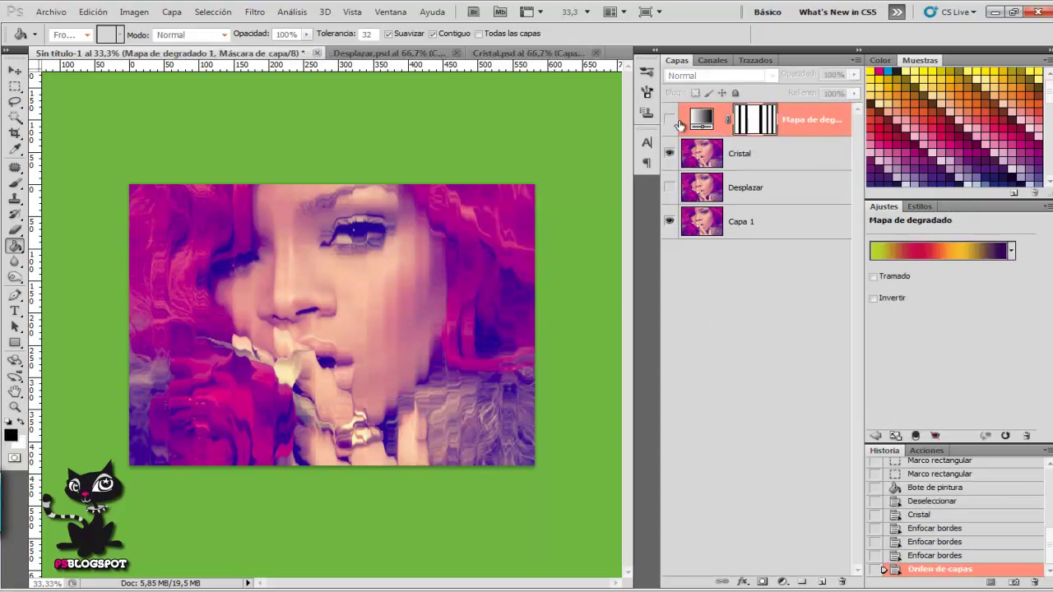
Toggle Gradient Map, Cristal and Desplazar visibility to compare against the original, ending with Desplazar and Gradient Map hidden
{"action": "left_click", "coordinate": [669, 120]}
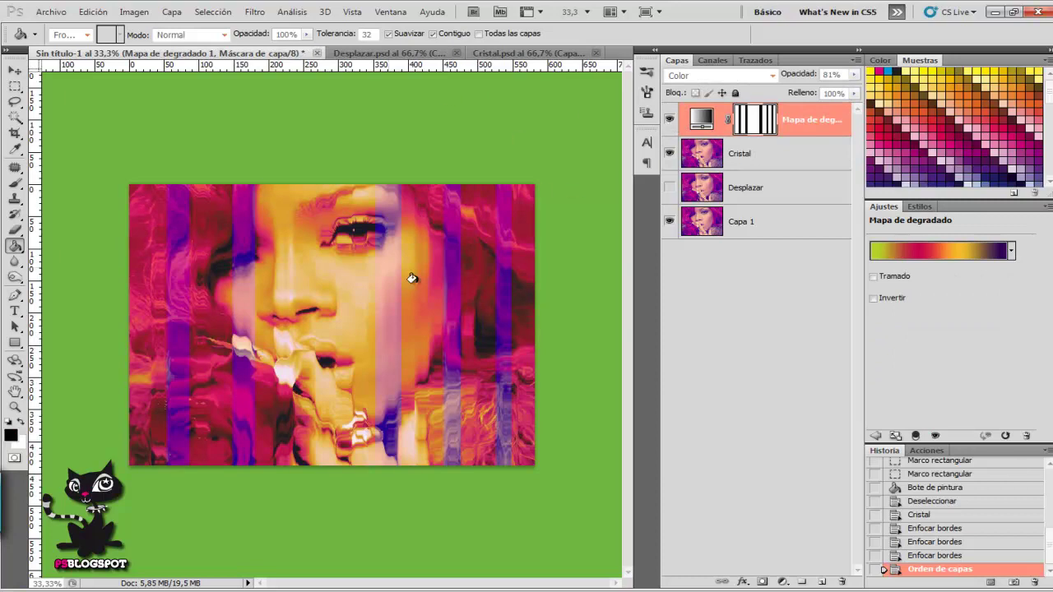
{"action": "left_click", "coordinate": [669, 120]}
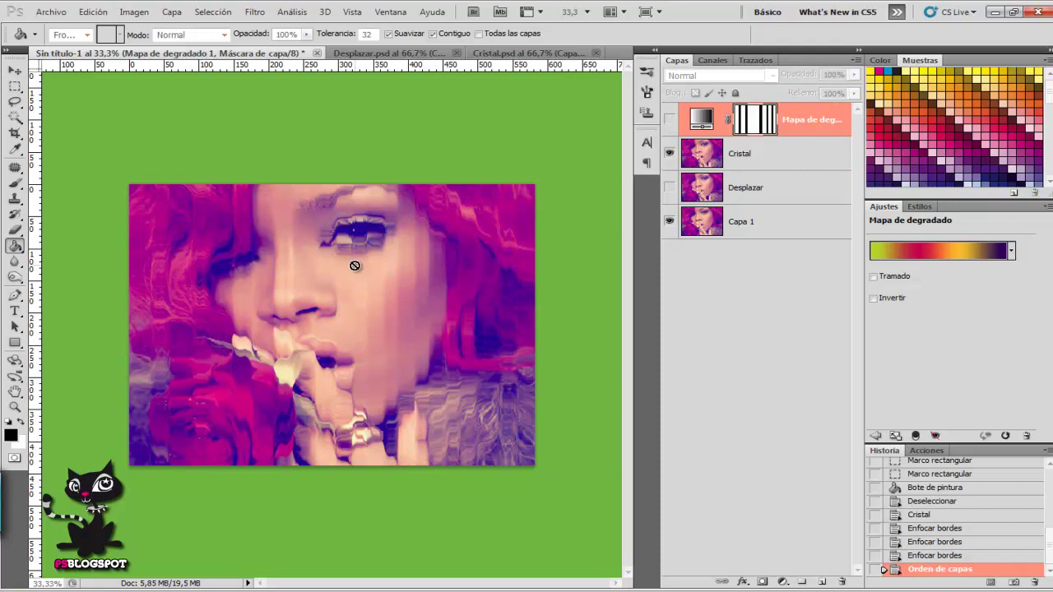
{"action": "left_click", "coordinate": [670, 187]}
{"action": "left_click", "coordinate": [670, 154]}
{"action": "left_click", "coordinate": [670, 187]}
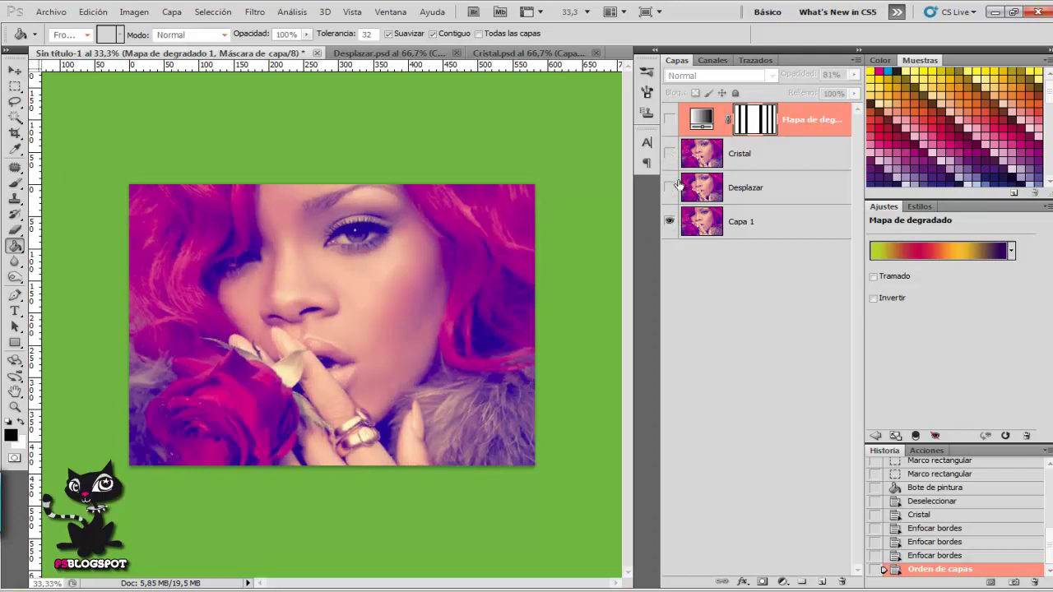
{"action": "left_click", "coordinate": [669, 189]}
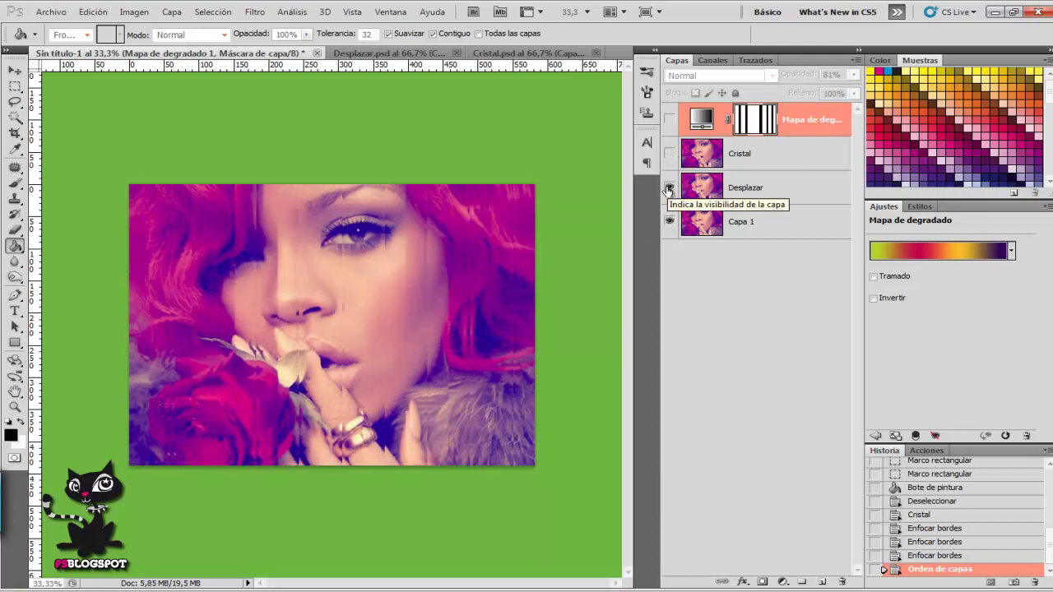
{"action": "left_click", "coordinate": [669, 188]}
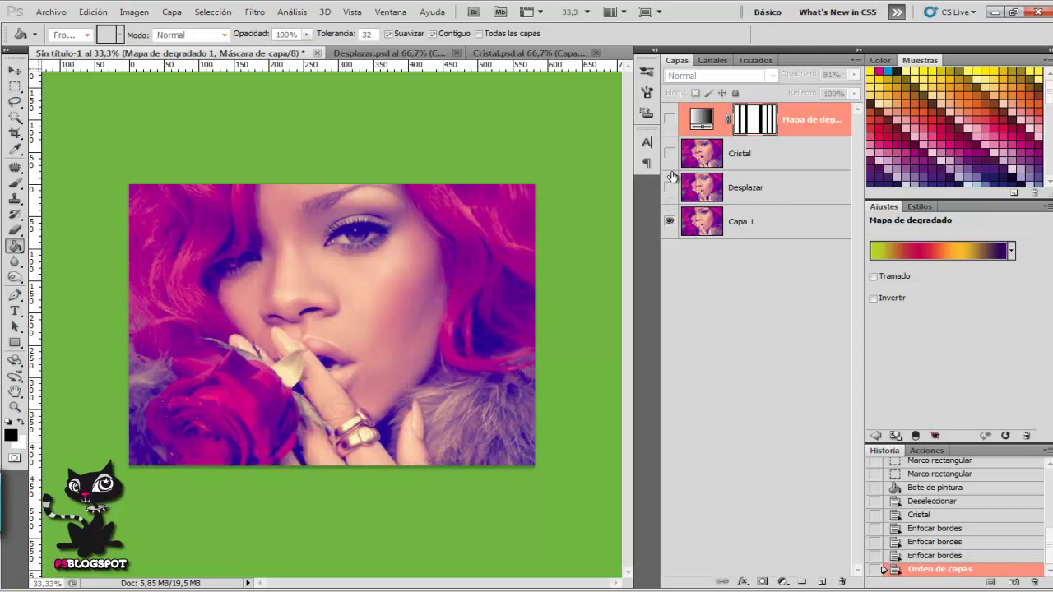
{"action": "left_click", "coordinate": [669, 154]}
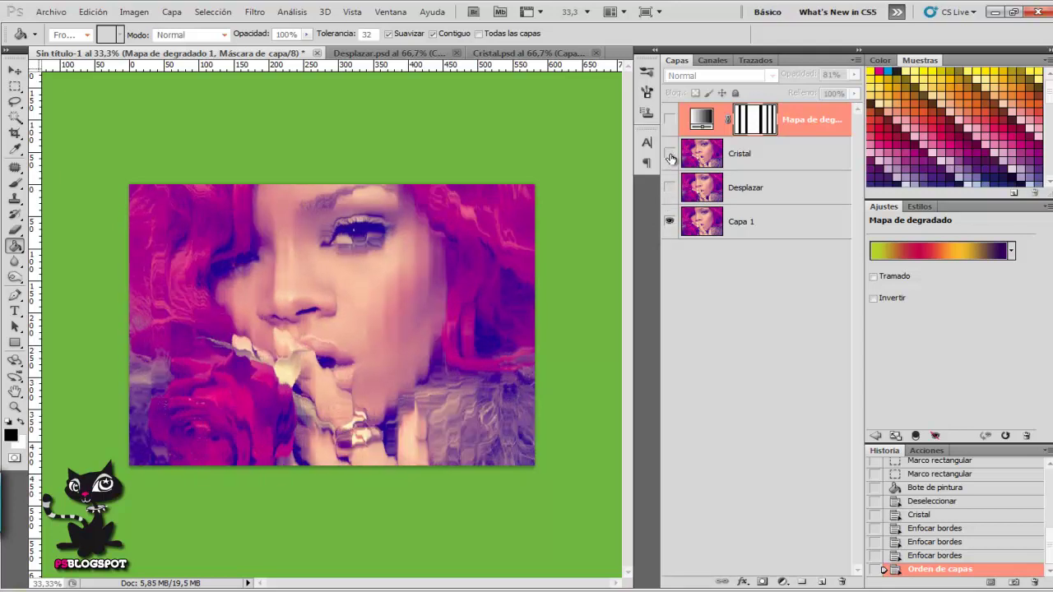
{"action": "left_click", "coordinate": [669, 154]}
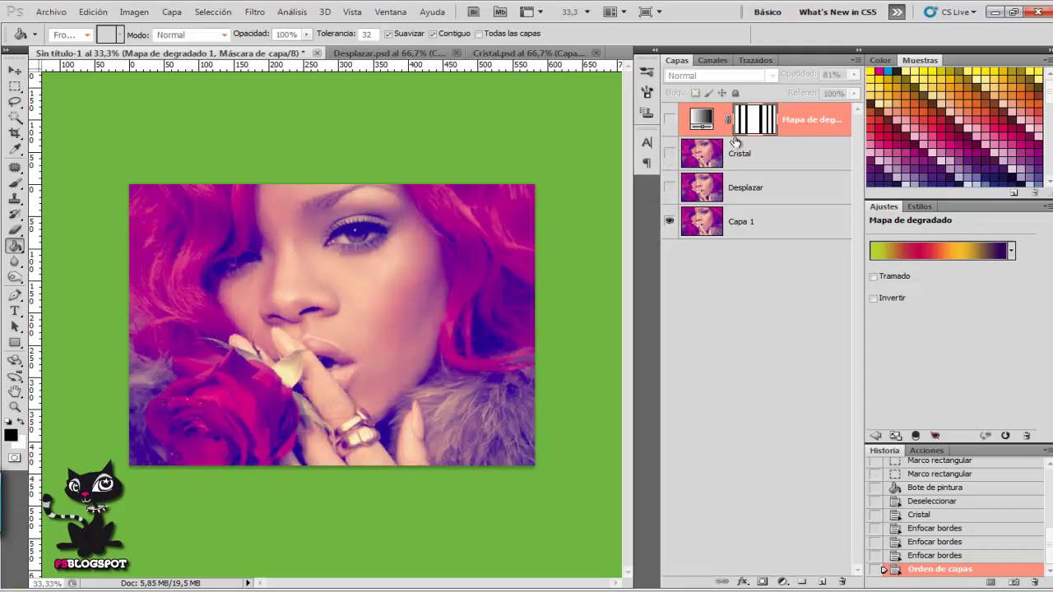